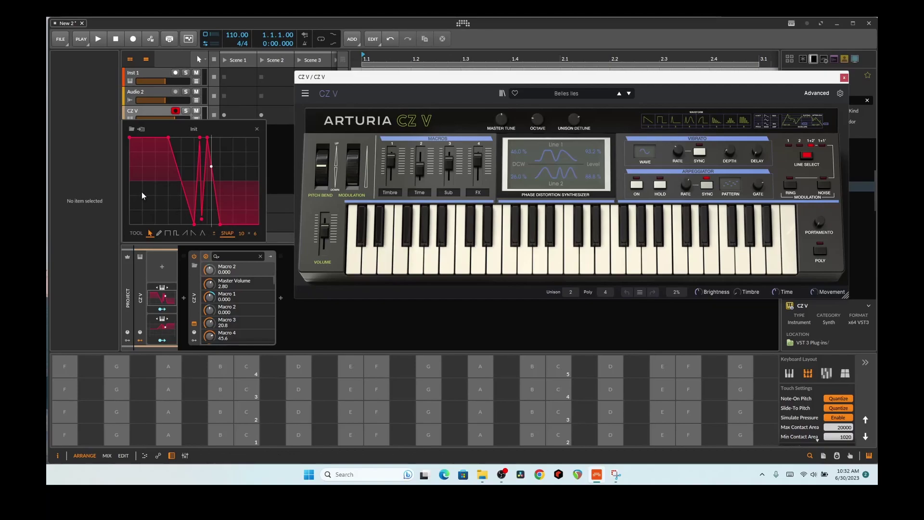
{"action": "left_click", "coordinate": [156, 301]}
{"action": "left_click", "coordinate": [157, 303]}
{"action": "left_click", "coordinate": [156, 301]}
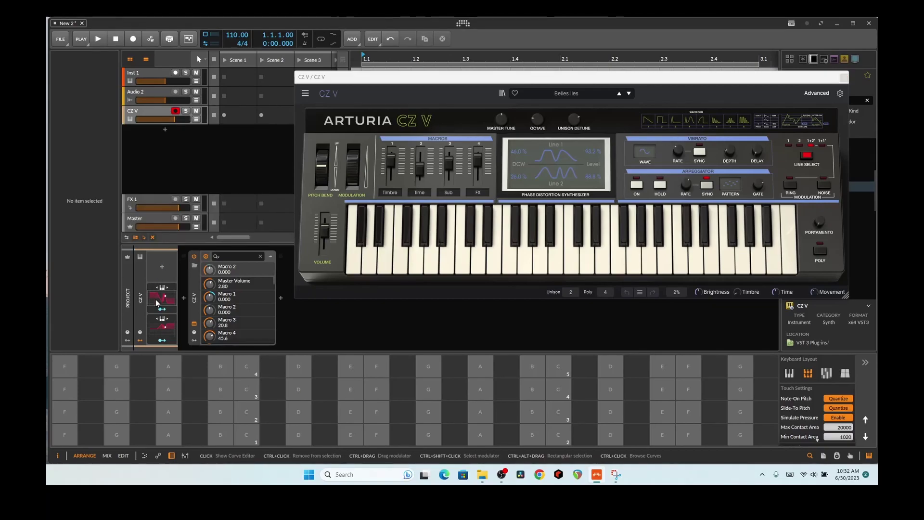
{"action": "left_click", "coordinate": [156, 300]}
{"action": "left_click", "coordinate": [155, 299]}
Add a Relative Keytrack modulator to the CZ V track and widen its spread range to ±53.47 st.
{"action": "left_click", "coordinate": [162, 268]}
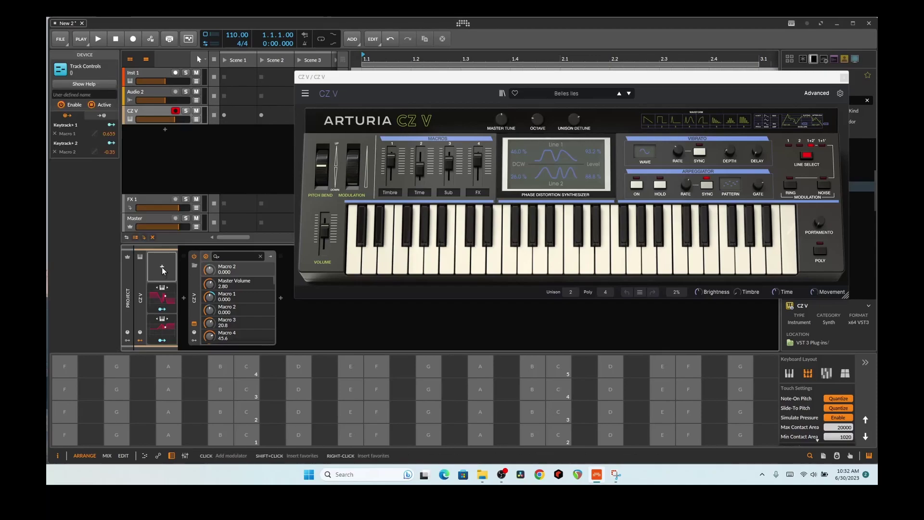
{"action": "type", "text": "key"}
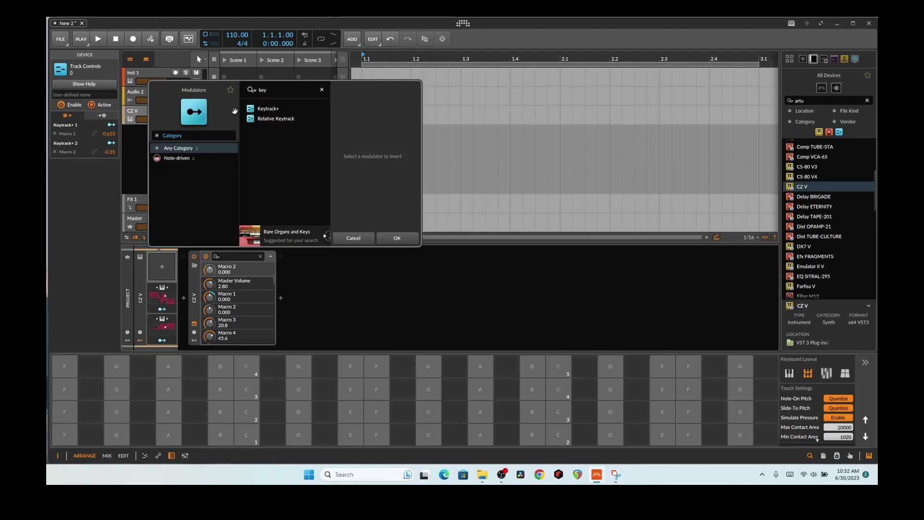
{"action": "left_click", "coordinate": [274, 109]}
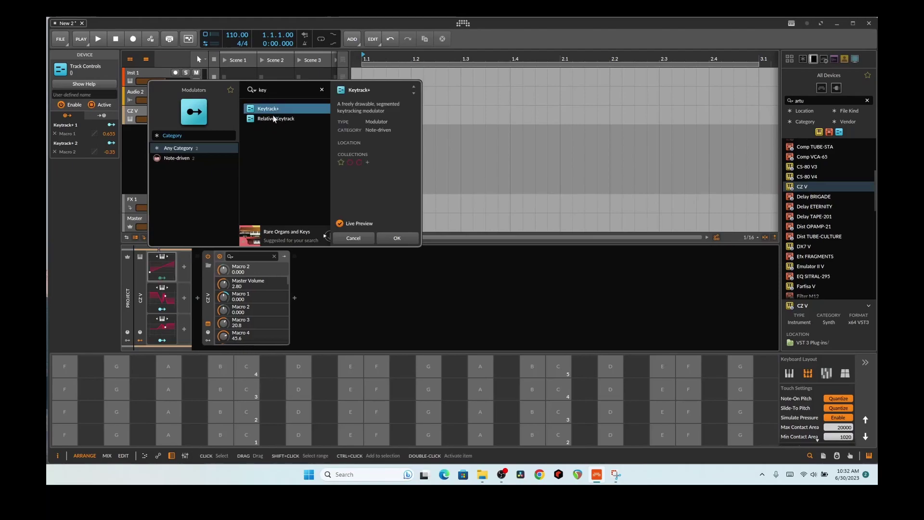
{"action": "left_click", "coordinate": [273, 117]}
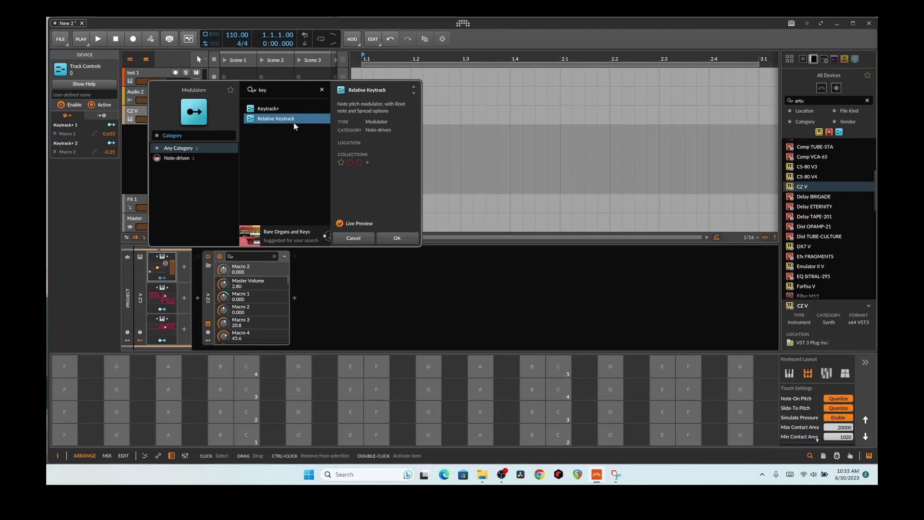
{"action": "double_click", "coordinate": [294, 122]}
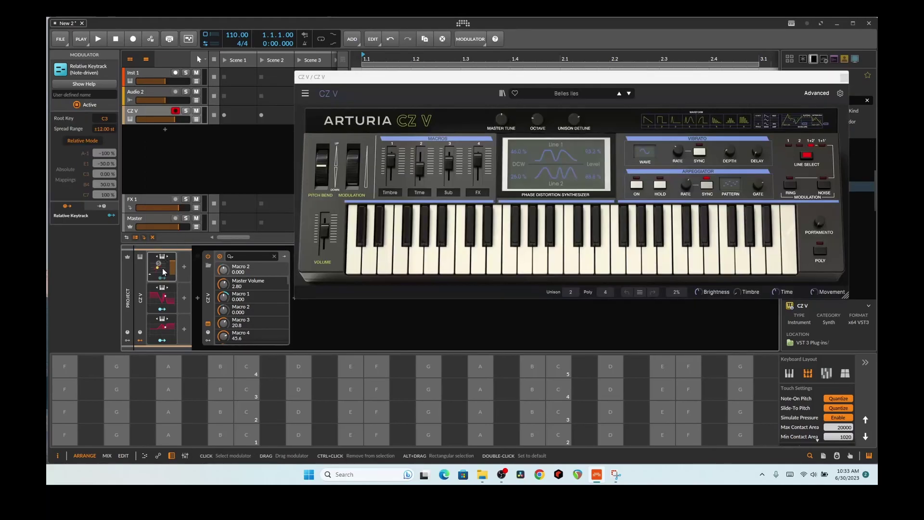
{"action": "mouse_move", "coordinate": [161, 263]}
{"action": "left_mouse_down"}
{"action": "mouse_move", "coordinate": [143, 271]}
{"action": "mouse_move", "coordinate": [169, 271]}
{"action": "left_mouse_up"}
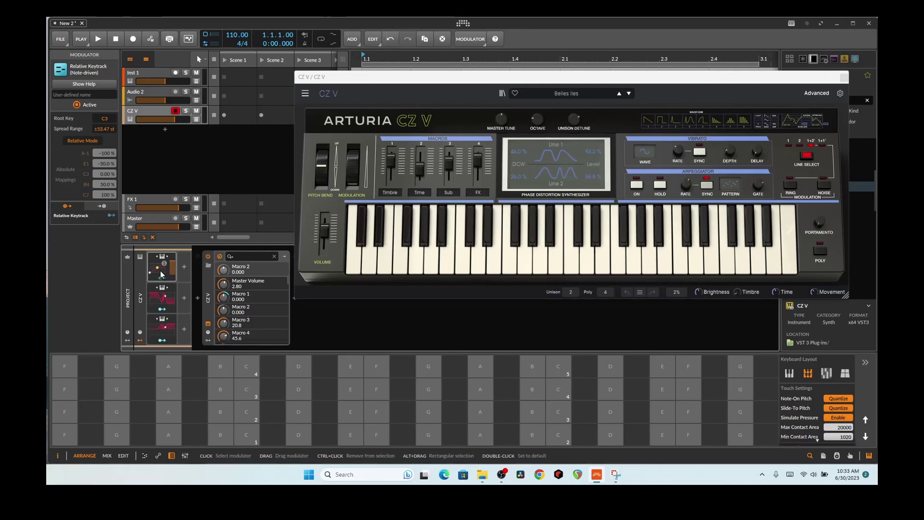
Examine the curves of the two Keytrack+ modulators on the CZ V track, including the first curve's point at C1.
{"action": "left_click", "coordinate": [165, 298]}
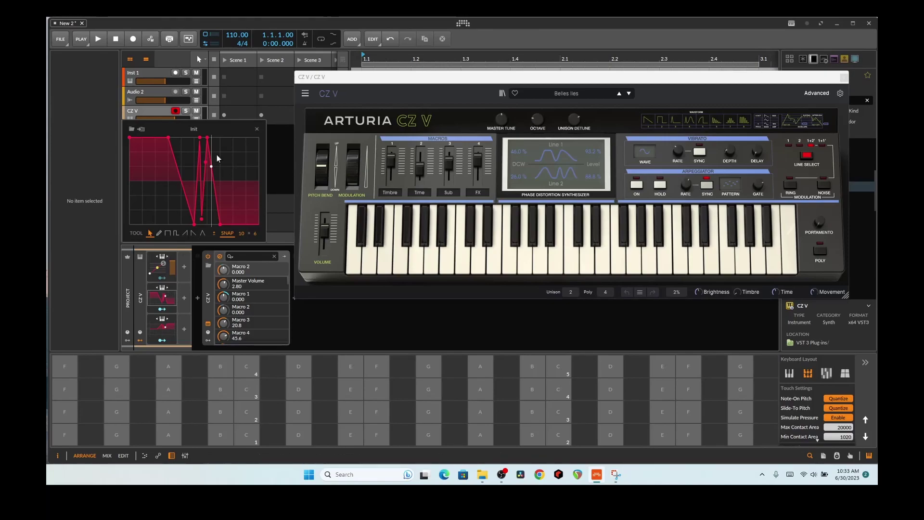
{"action": "left_click", "coordinate": [165, 299]}
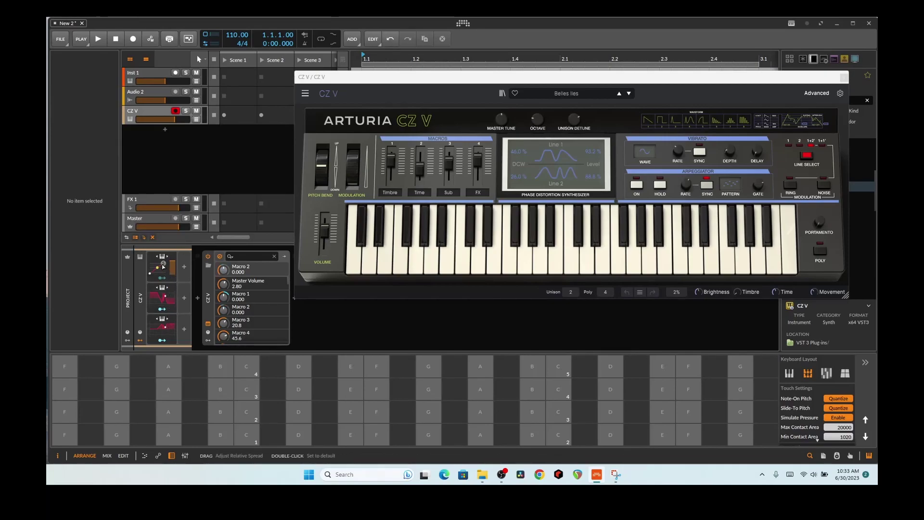
{"action": "left_click", "coordinate": [162, 295]}
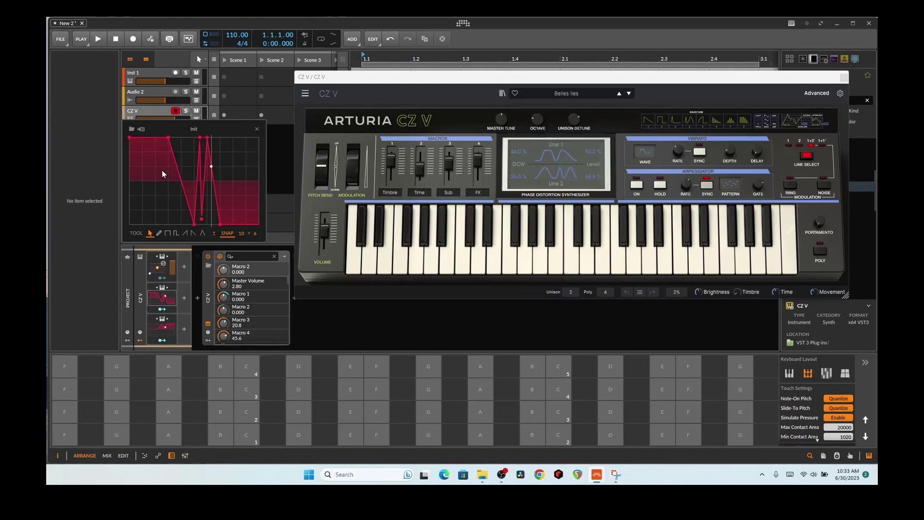
{"action": "left_click", "coordinate": [138, 138]}
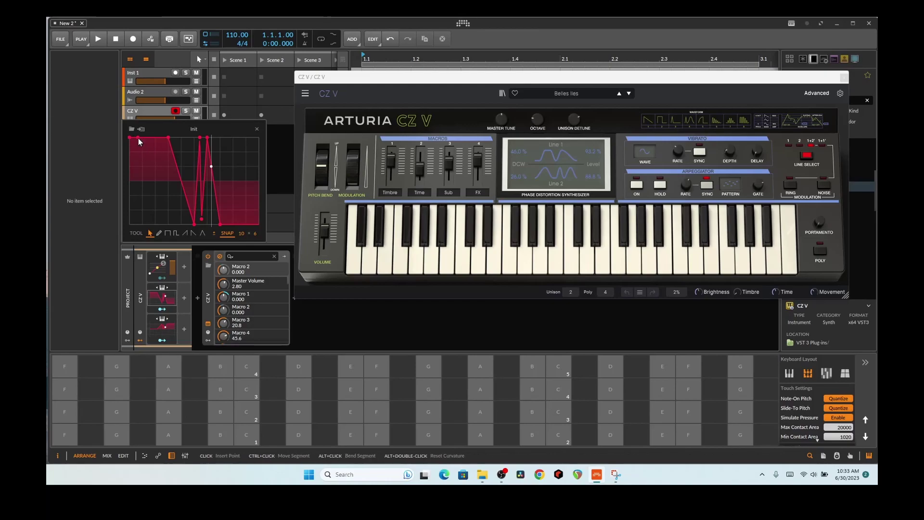
{"action": "mouse_move", "coordinate": [168, 138]}
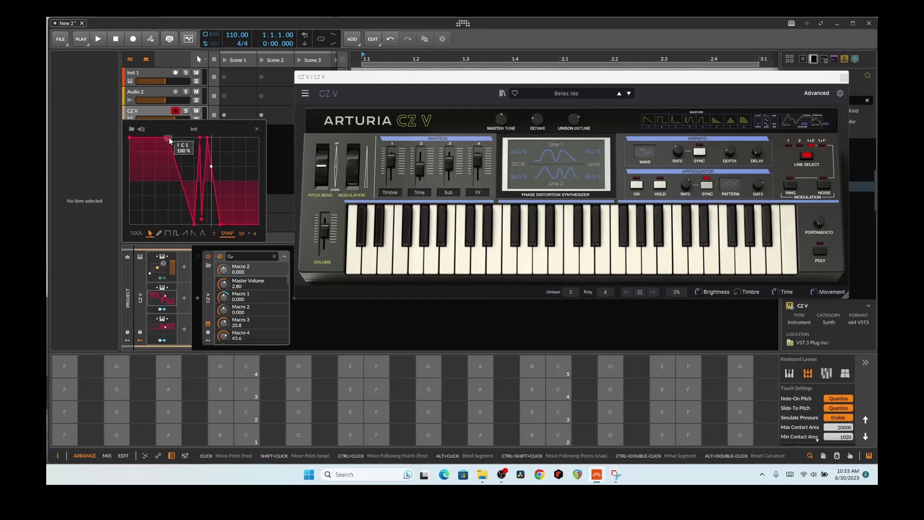
{"action": "left_click_drag", "start_coordinate": [169, 140], "coordinate": [168, 139]}
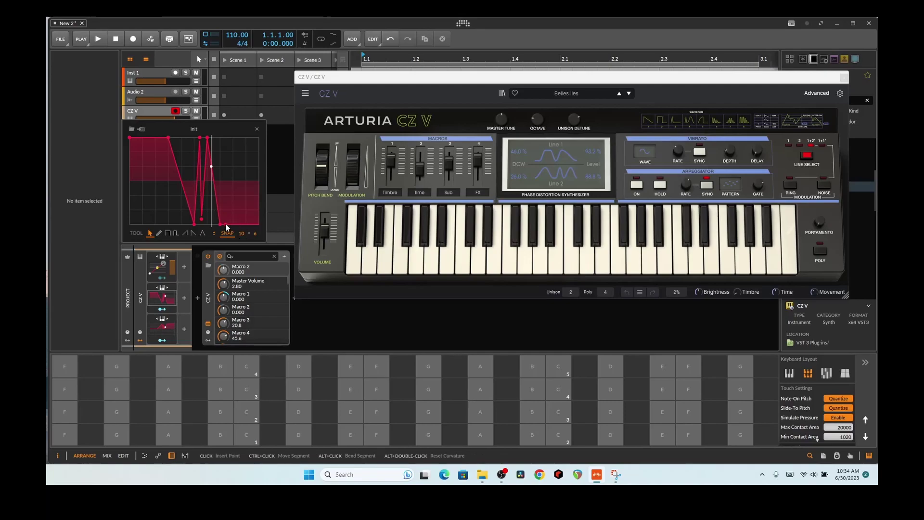
{"action": "left_click", "coordinate": [159, 328]}
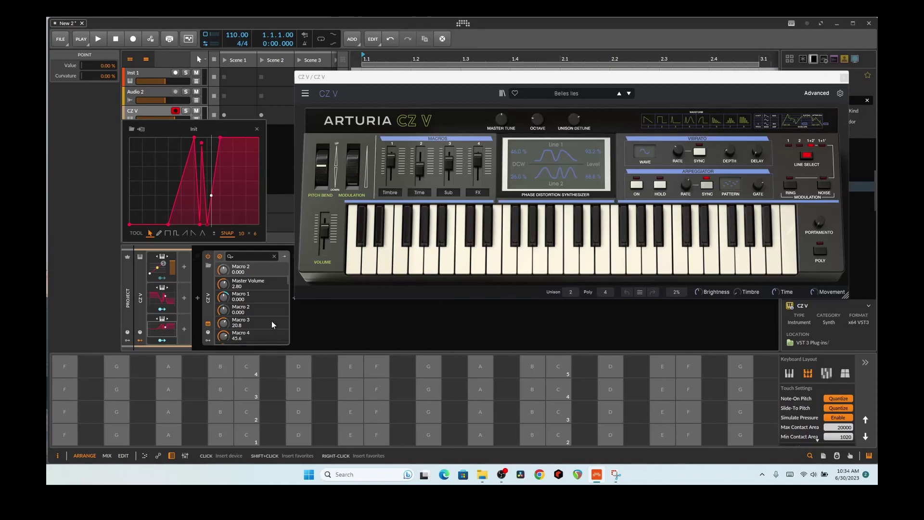
{"action": "left_click", "coordinate": [168, 305]}
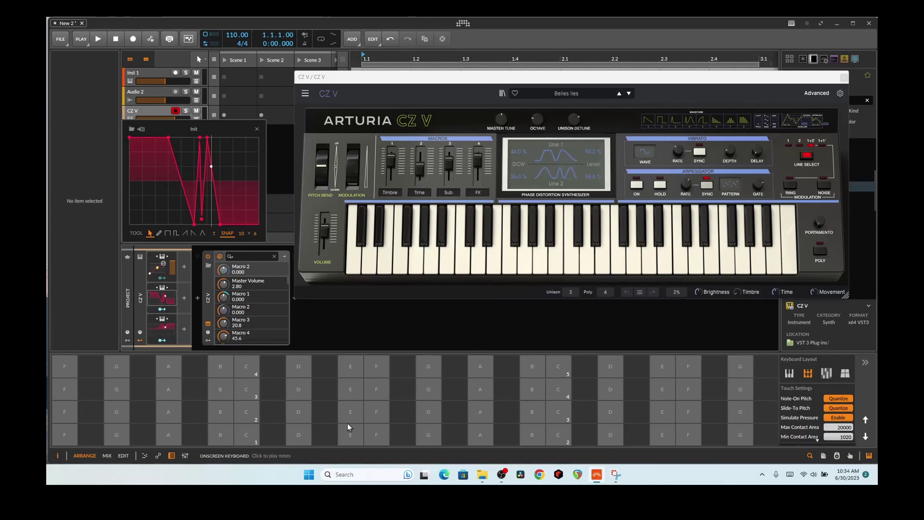
Play C4 and C5 on the onscreen keyboard to compare how the first Keytrack+ curve moves the CZ V macros.
{"action": "left_click", "coordinate": [249, 367]}
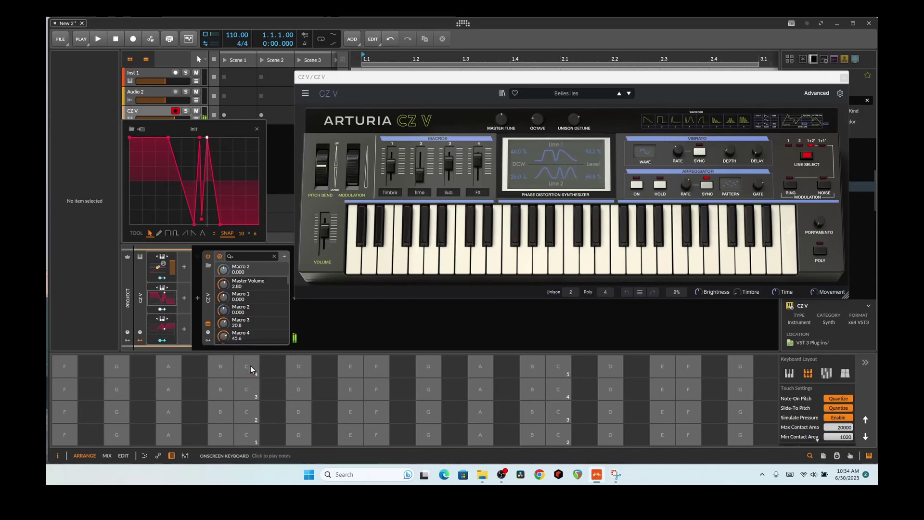
{"action": "left_click", "coordinate": [251, 369]}
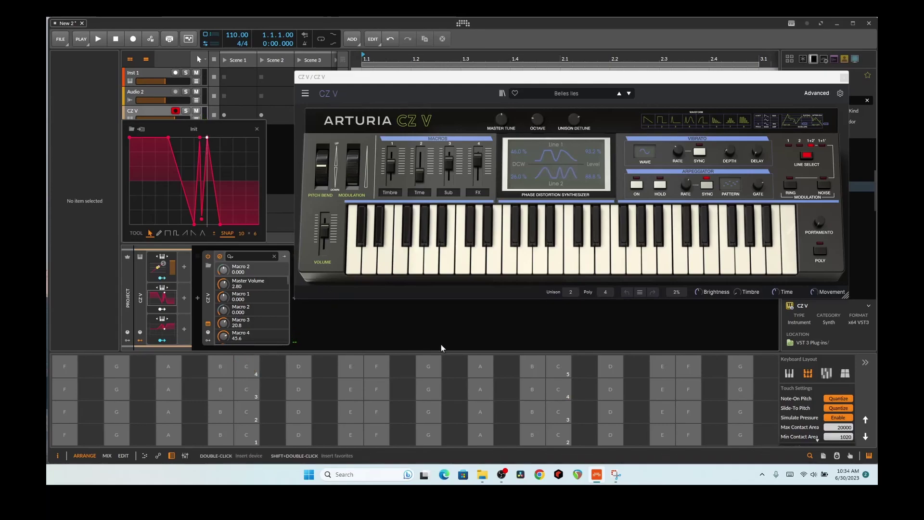
{"action": "left_click", "coordinate": [561, 370]}
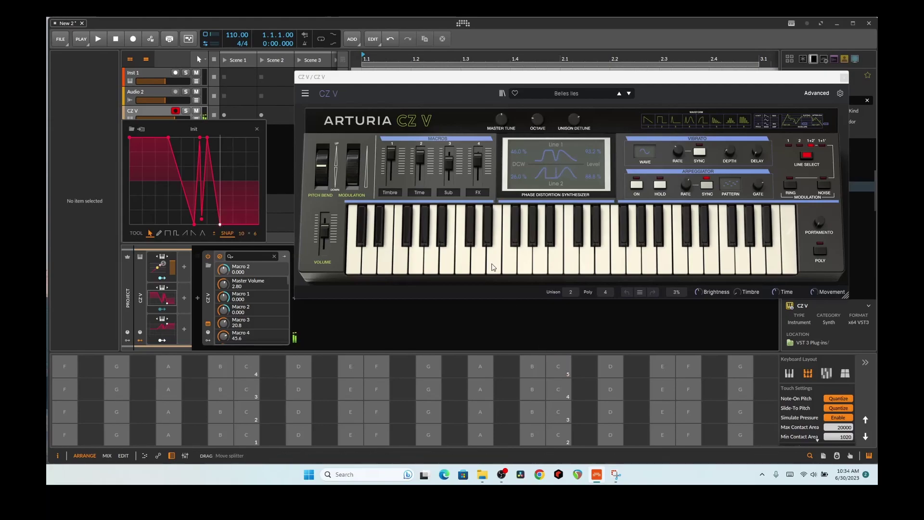
{"action": "left_click", "coordinate": [561, 370]}
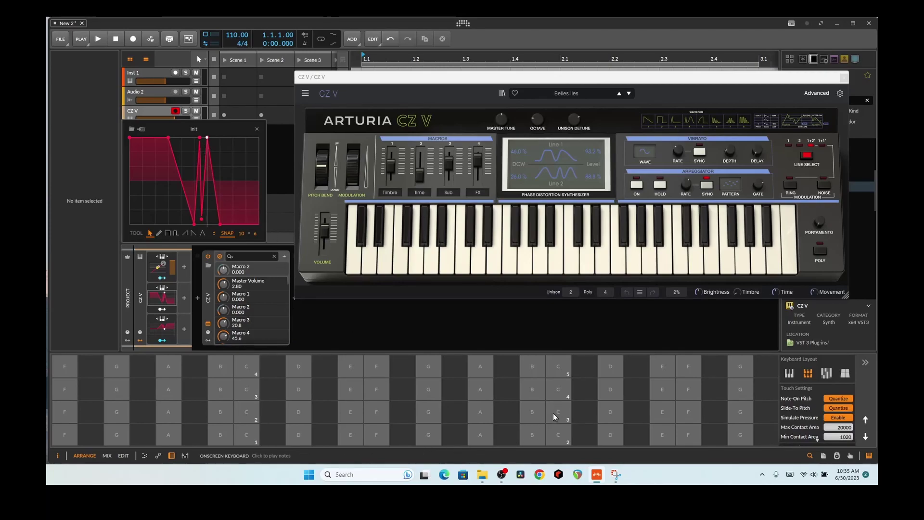
Play a rising and falling run of notes starting at C3, plus A3, F4 and C4, to hear the modulation across the keyboard.
{"action": "left_click_drag", "start_coordinate": [554, 414], "coordinate": [667, 404]}
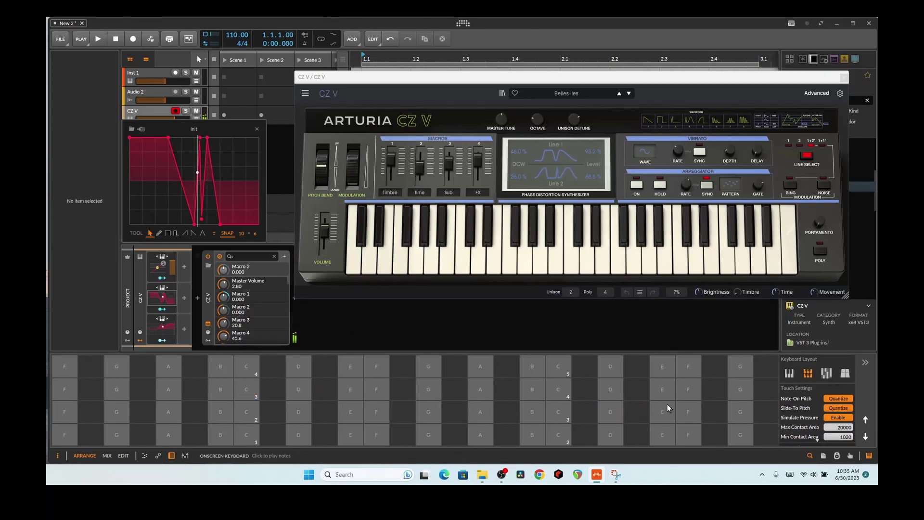
{"action": "left_click", "coordinate": [714, 407]}
{"action": "left_click", "coordinate": [741, 403]}
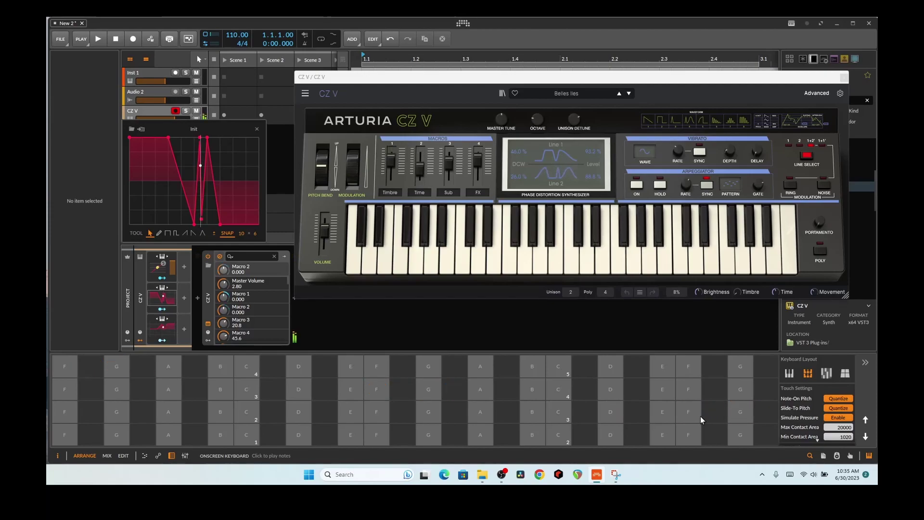
{"action": "left_click", "coordinate": [665, 418]}
{"action": "left_click", "coordinate": [629, 420]}
{"action": "left_click", "coordinate": [608, 419]}
{"action": "left_click", "coordinate": [533, 418]}
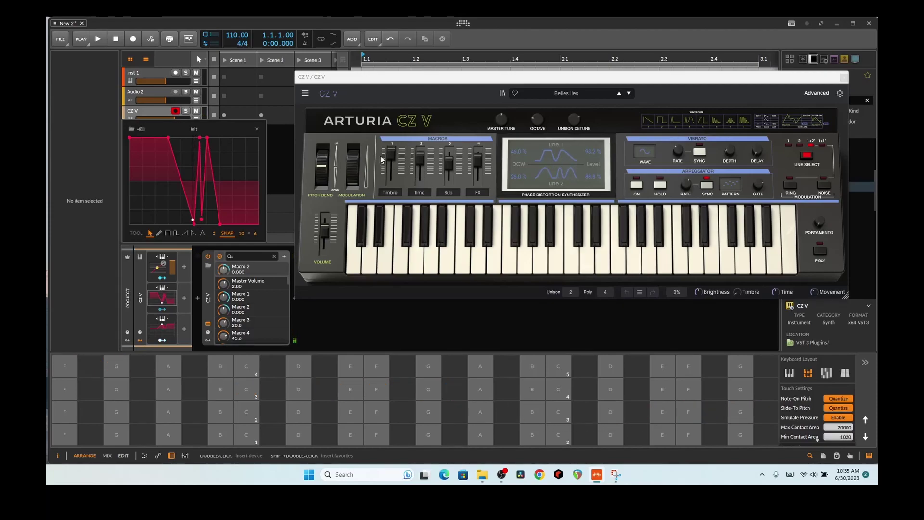
{"action": "left_click", "coordinate": [481, 393]}
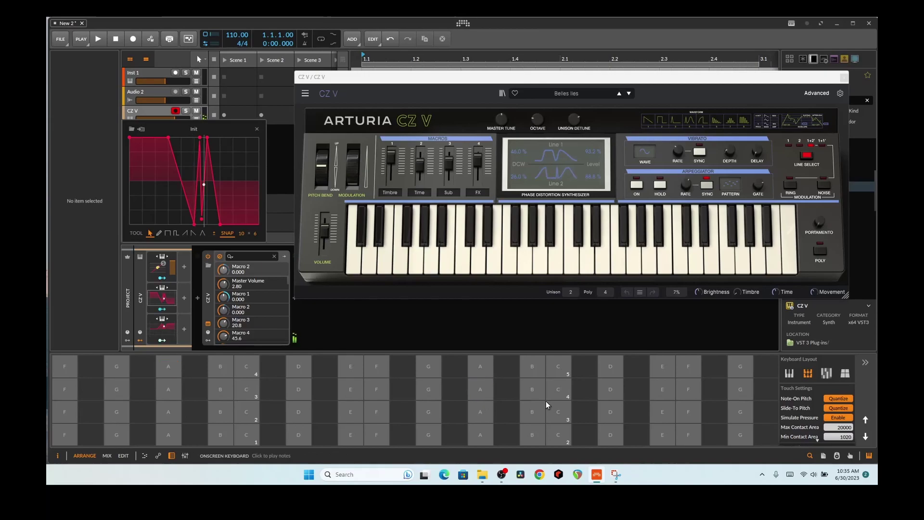
{"action": "left_click", "coordinate": [693, 393]}
{"action": "left_click", "coordinate": [560, 394]}
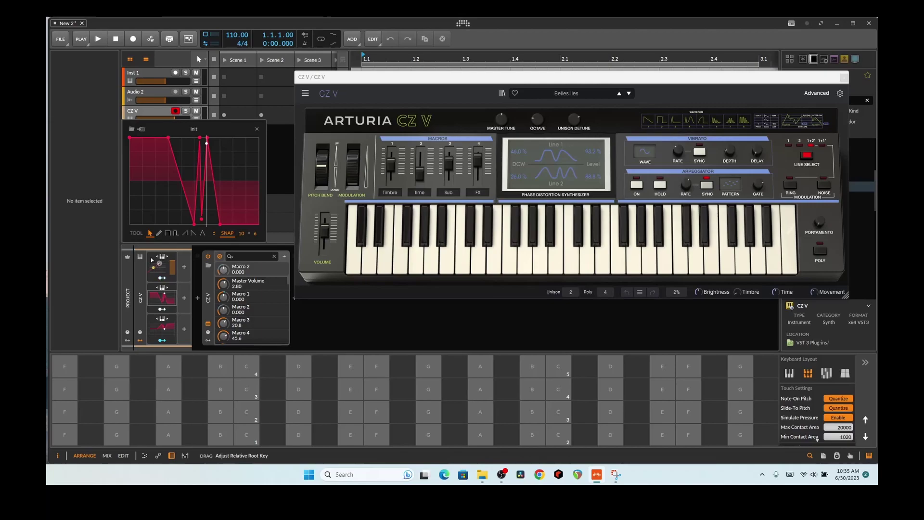
Adjust the Relative Keytrack's root key and shift the first Keytrack+ curve's point at C3 to a lower note at -100 %.
{"action": "left_click_drag", "start_coordinate": [152, 260], "coordinate": [159, 268]}
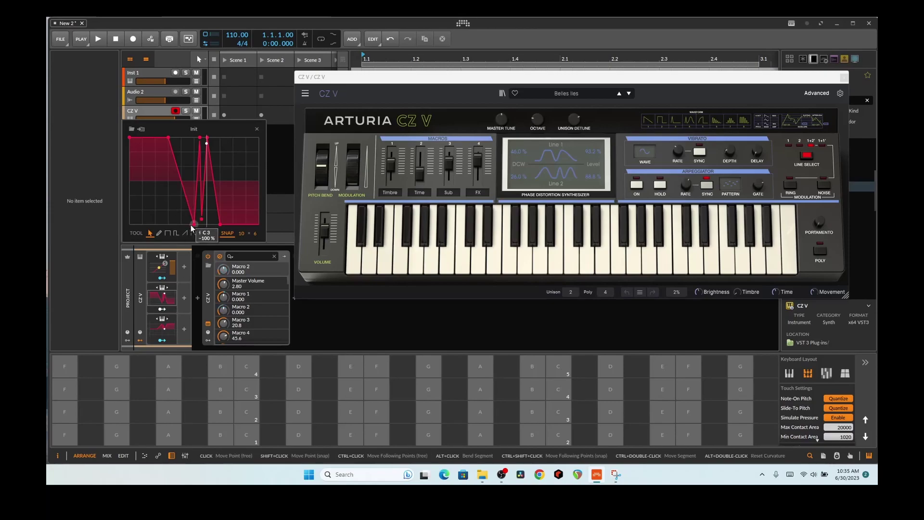
{"action": "mouse_move", "coordinate": [194, 225]}
{"action": "left_mouse_down"}
{"action": "mouse_move", "coordinate": [168, 224]}
{"action": "mouse_move", "coordinate": [188, 224]}
{"action": "left_mouse_up"}
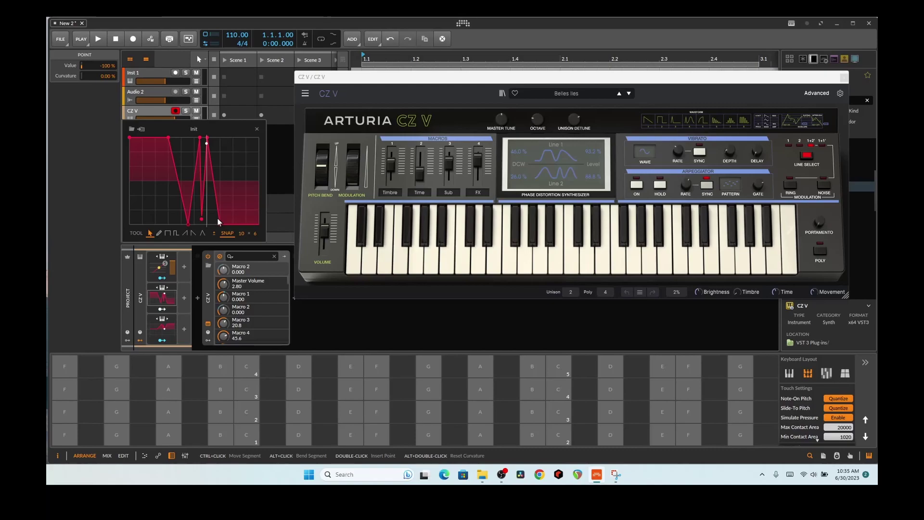
Play G3 and A3 to locate them on the first Keytrack+ curve, and raise a new curve point at A3 to 100 %.
{"action": "left_click", "coordinate": [436, 399]}
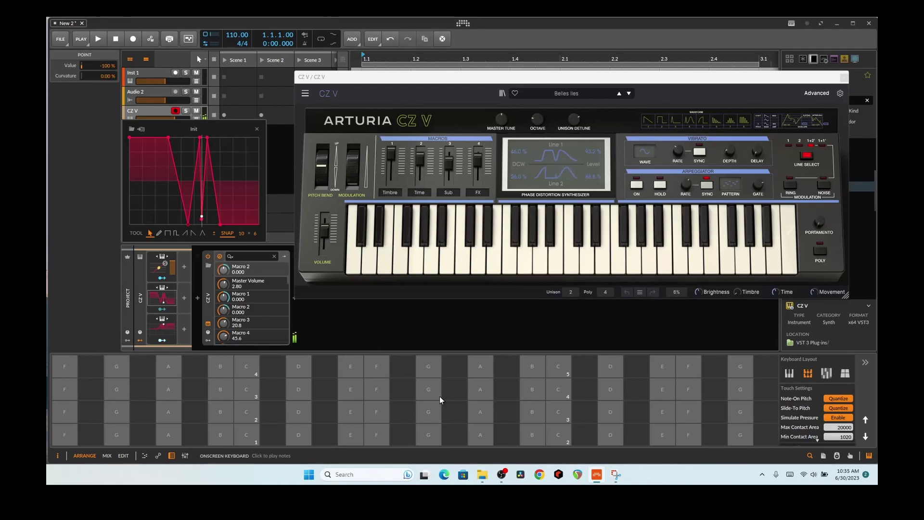
{"action": "left_click", "coordinate": [480, 389]}
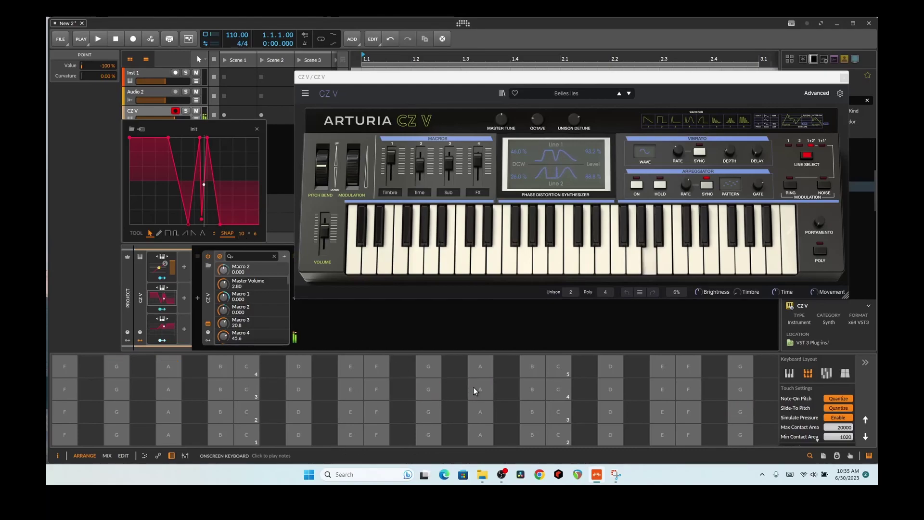
{"action": "left_click", "coordinate": [475, 390]}
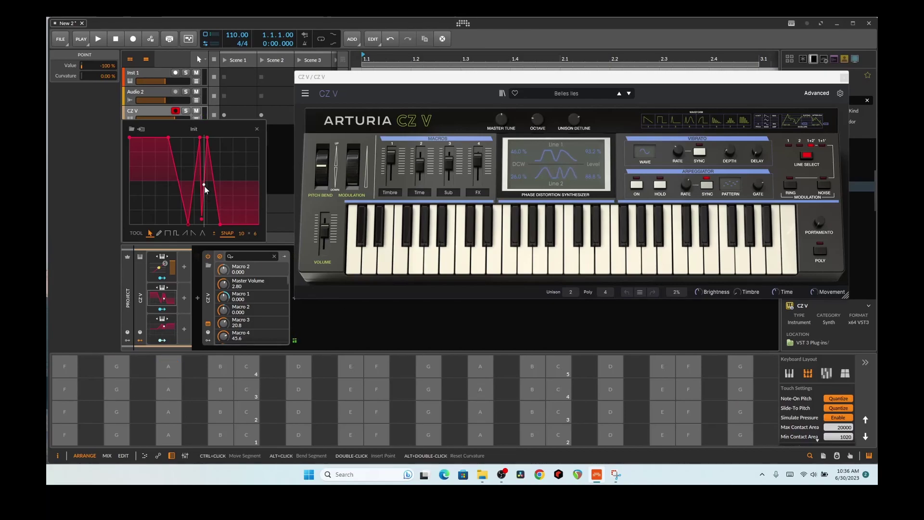
{"action": "left_click_drag", "start_coordinate": [204, 188], "coordinate": [205, 137]}
Audition the edited Keytrack+ curve with A3, B3, high F and G notes and a long downward sweep on the onscreen keyboard.
{"action": "left_click", "coordinate": [481, 388]}
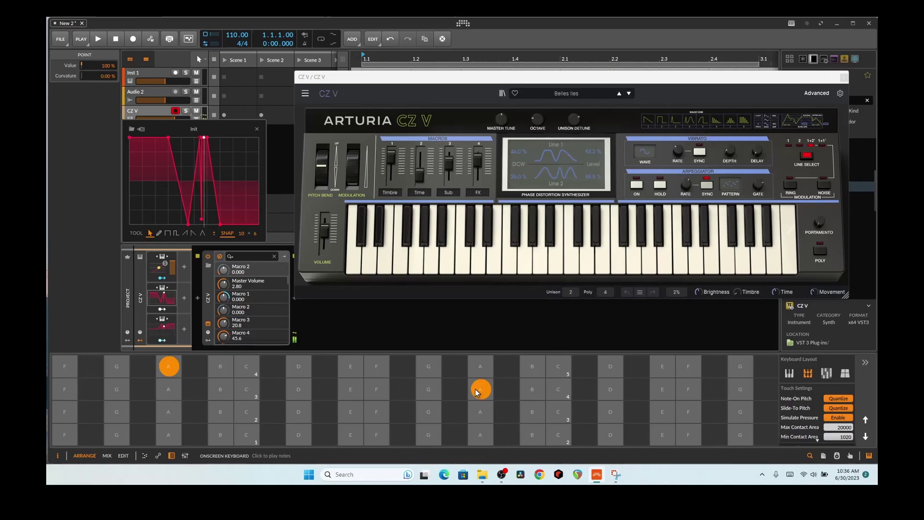
{"action": "left_click", "coordinate": [533, 389]}
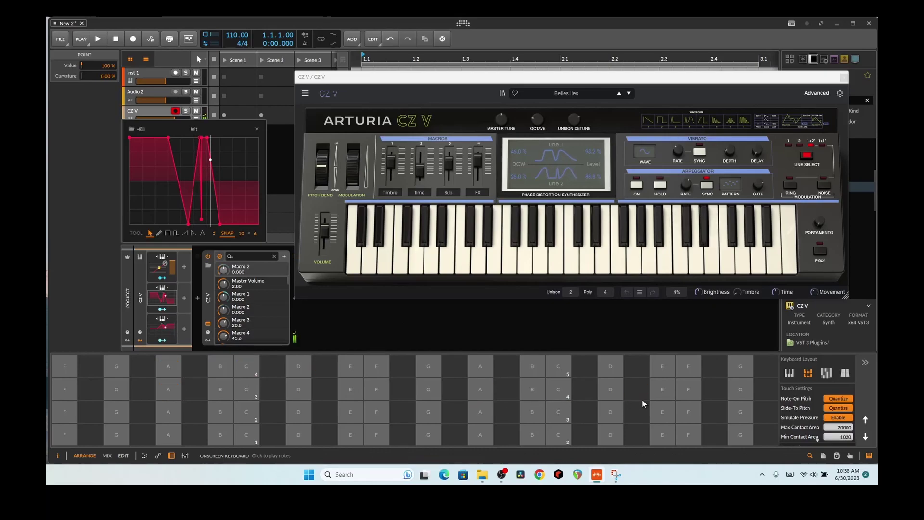
{"action": "left_click", "coordinate": [532, 412]}
{"action": "left_click", "coordinate": [480, 389]}
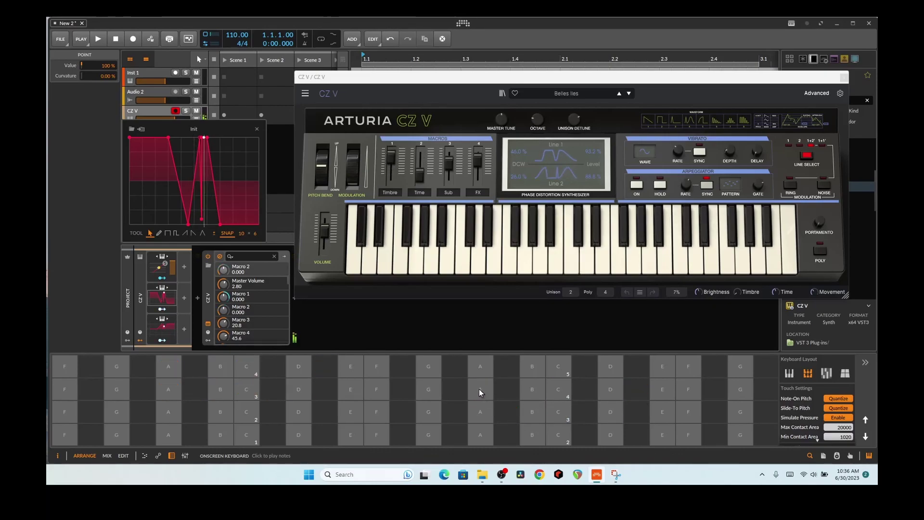
{"action": "left_click", "coordinate": [532, 389]}
{"action": "left_click", "coordinate": [689, 366]}
{"action": "left_click", "coordinate": [741, 366]}
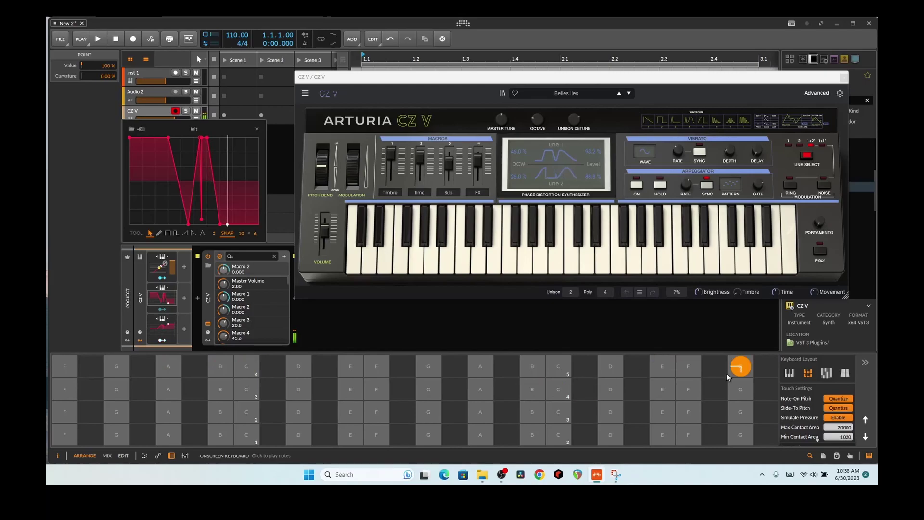
{"action": "mouse_move", "coordinate": [593, 400]}
{"action": "left_mouse_down"}
{"action": "mouse_move", "coordinate": [166, 413]}
{"action": "mouse_move", "coordinate": [81, 397]}
{"action": "left_mouse_up"}
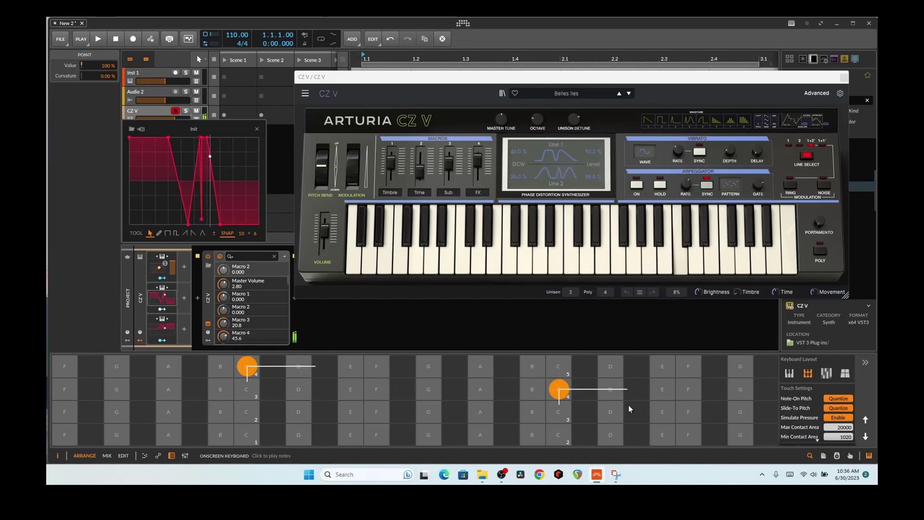
Check the MIDI and MPE options in the CZ V plug-in's settings, close them and move the plug-in window aside.
{"action": "left_click", "coordinate": [840, 93]}
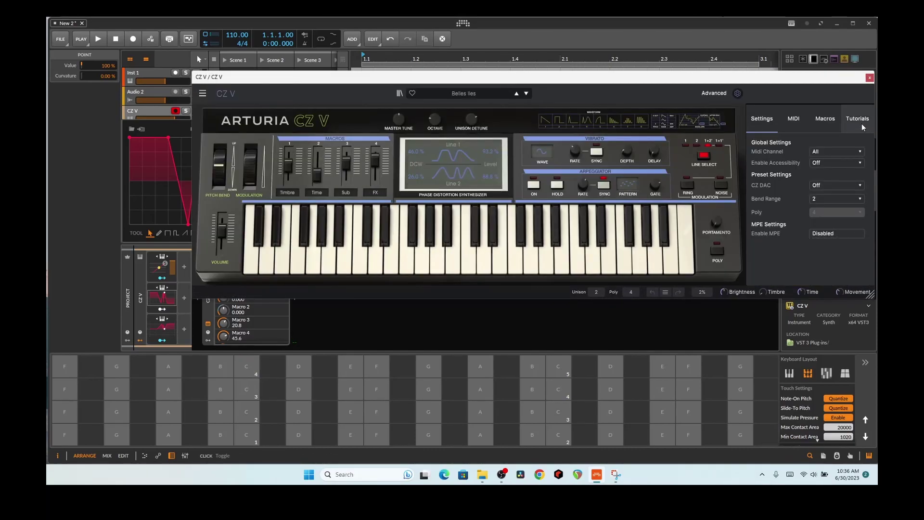
{"action": "left_click", "coordinate": [738, 94]}
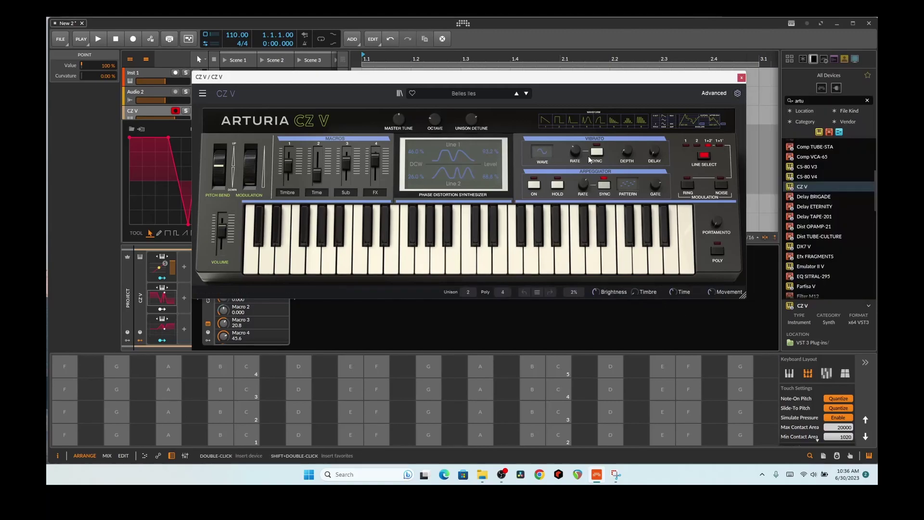
{"action": "left_click_drag", "start_coordinate": [560, 81], "coordinate": [641, 61]}
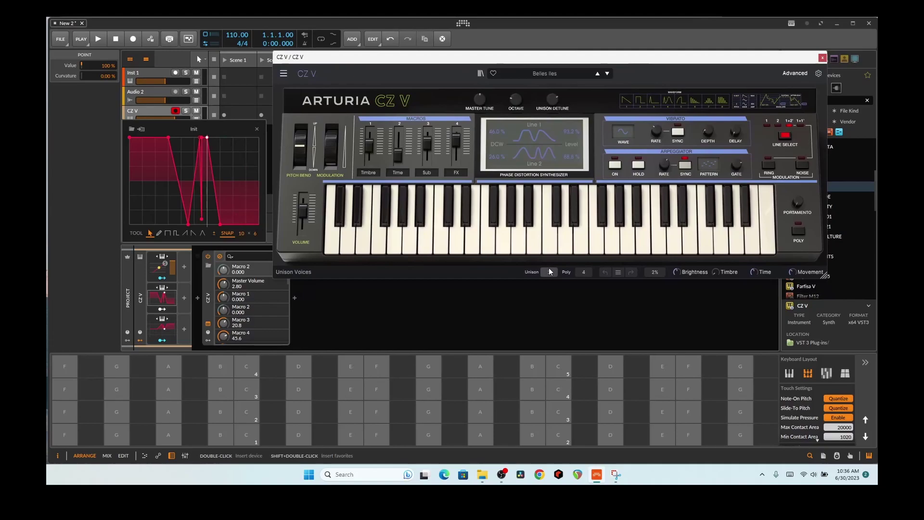
Audition G3 and the keys beside it with short slides on the onscreen keyboard to hear the keytrack modulation.
{"action": "left_click", "coordinate": [427, 391]}
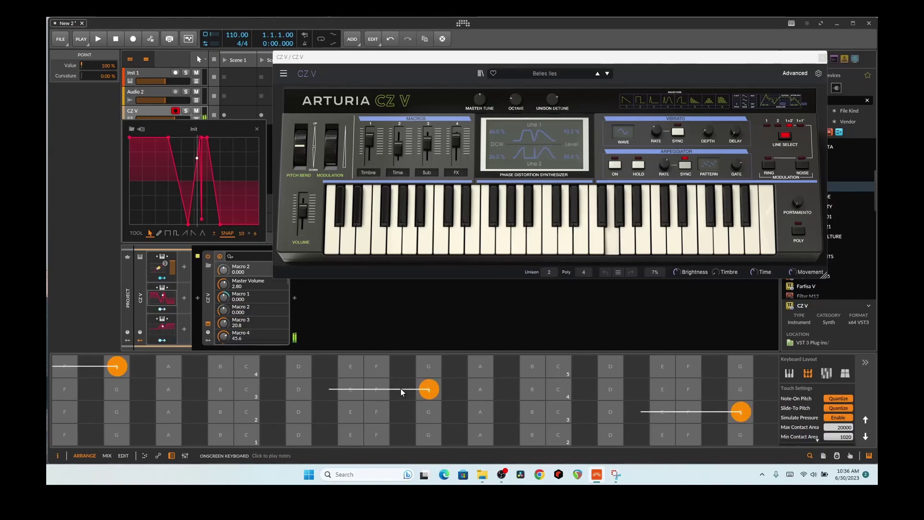
{"action": "mouse_move", "coordinate": [401, 389]}
{"action": "left_mouse_down"}
{"action": "mouse_move", "coordinate": [442, 427]}
{"action": "mouse_move", "coordinate": [560, 411]}
{"action": "mouse_move", "coordinate": [438, 394]}
{"action": "left_mouse_up"}
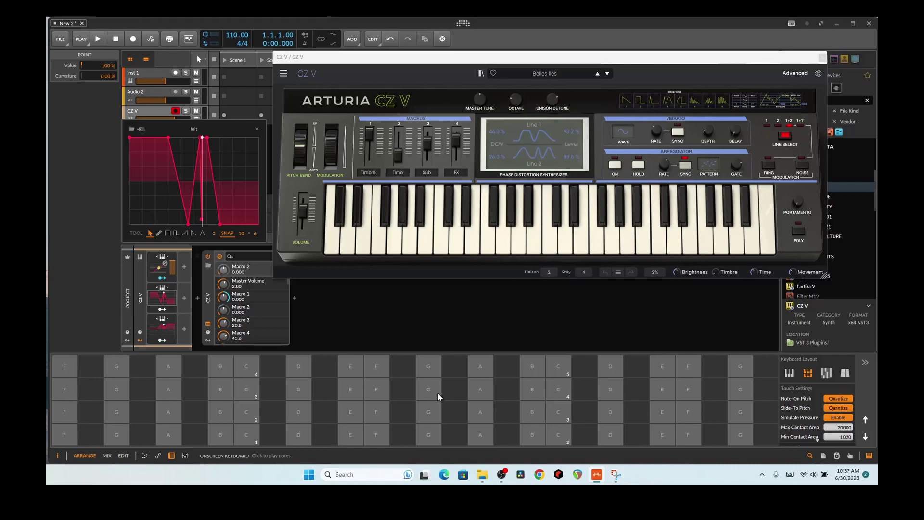
{"action": "mouse_move", "coordinate": [438, 394]}
{"action": "left_mouse_down"}
{"action": "mouse_move", "coordinate": [513, 384]}
{"action": "mouse_move", "coordinate": [220, 325]}
{"action": "mouse_move", "coordinate": [390, 356]}
{"action": "mouse_move", "coordinate": [291, 335]}
{"action": "mouse_move", "coordinate": [171, 326]}
{"action": "left_mouse_up"}
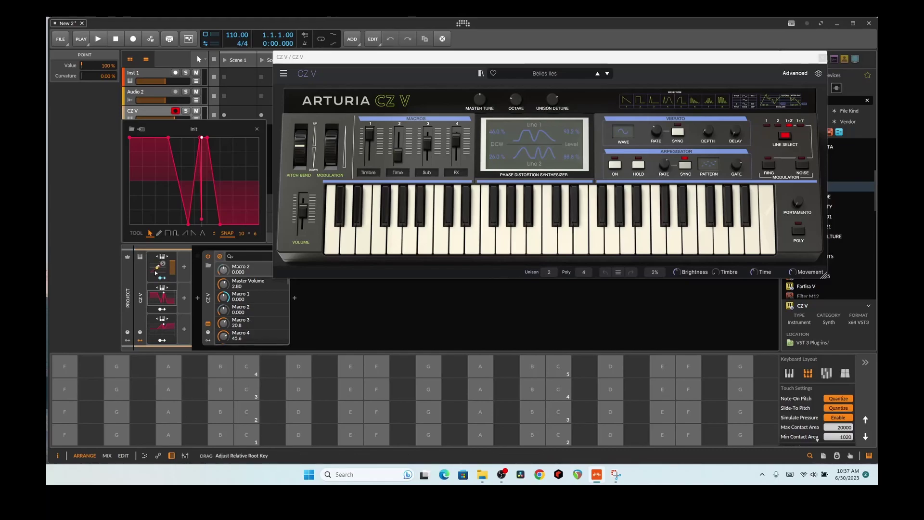
{"action": "left_click_drag", "start_coordinate": [158, 267], "coordinate": [160, 266]}
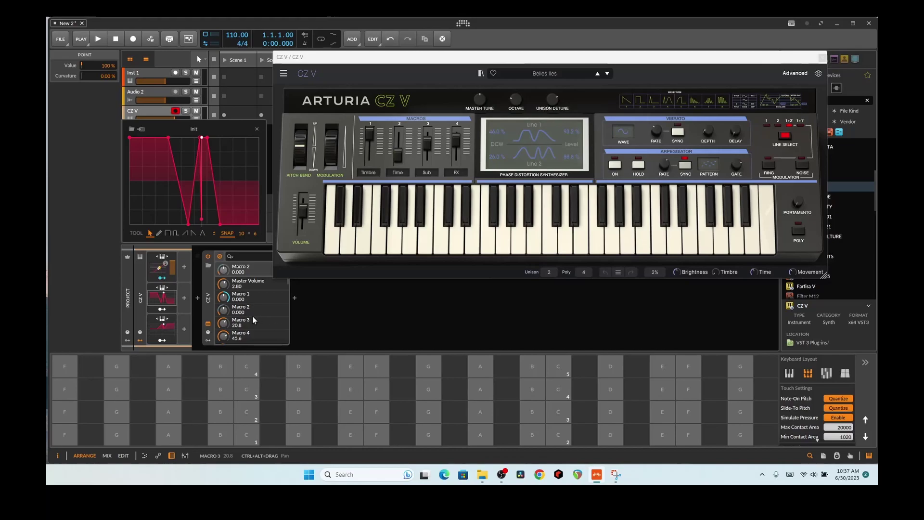
Open the second Keytrack+ curve and redraw it with the Step tool, level at mid height and dropping toward the higher notes.
{"action": "left_click", "coordinate": [162, 300]}
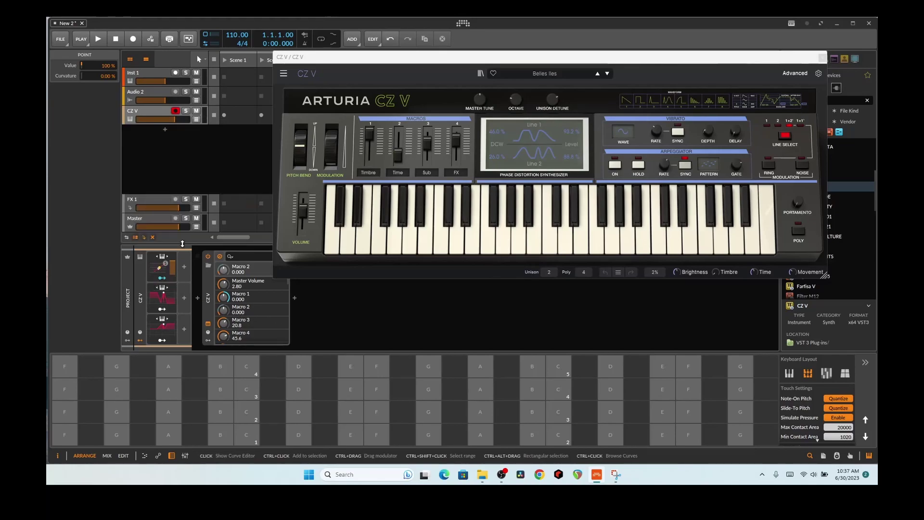
{"action": "left_click", "coordinate": [164, 327]}
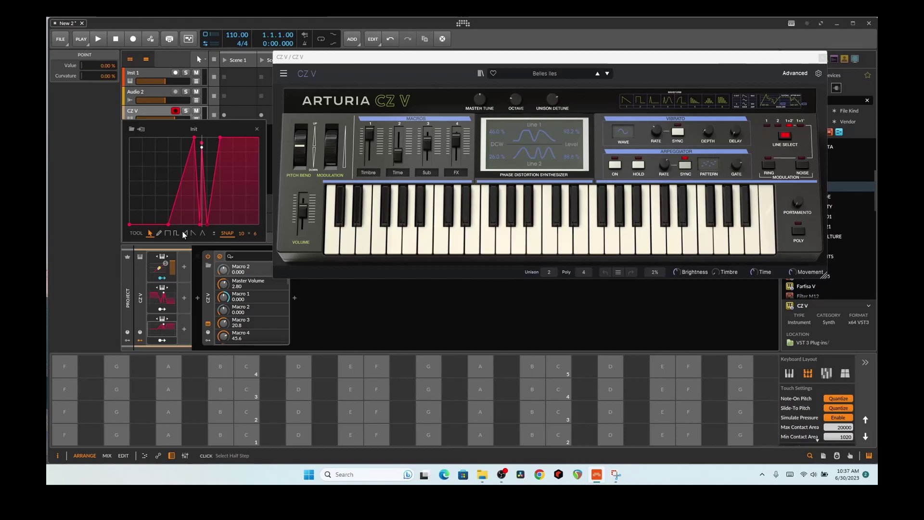
{"action": "left_click", "coordinate": [167, 233]}
{"action": "mouse_move", "coordinate": [175, 185]}
{"action": "left_mouse_down"}
{"action": "mouse_move", "coordinate": [211, 181]}
{"action": "mouse_move", "coordinate": [241, 200]}
{"action": "mouse_move", "coordinate": [228, 222]}
{"action": "left_mouse_up"}
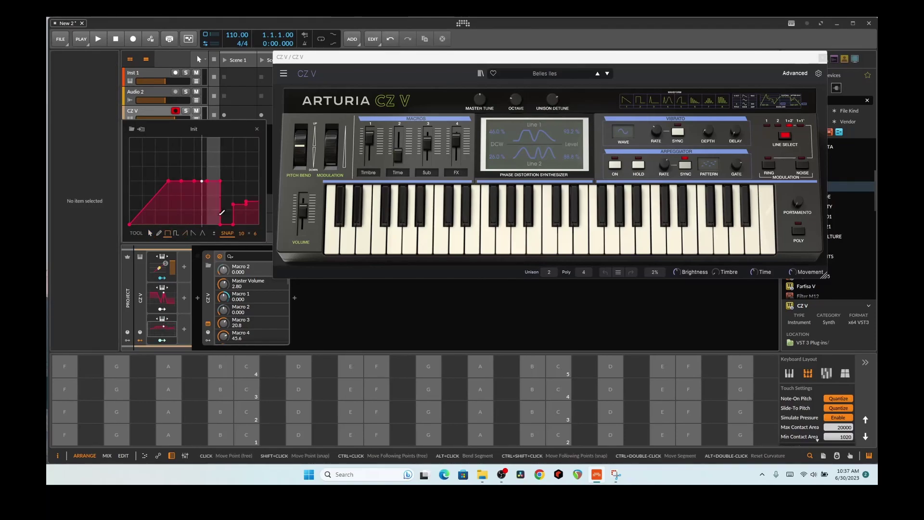
Look through the second Keytrack+ curve's editing options and the Lookup and Sequence preset curves without loading one.
{"action": "right_click", "coordinate": [213, 189]}
{"action": "mouse_move", "coordinate": [306, 270]}
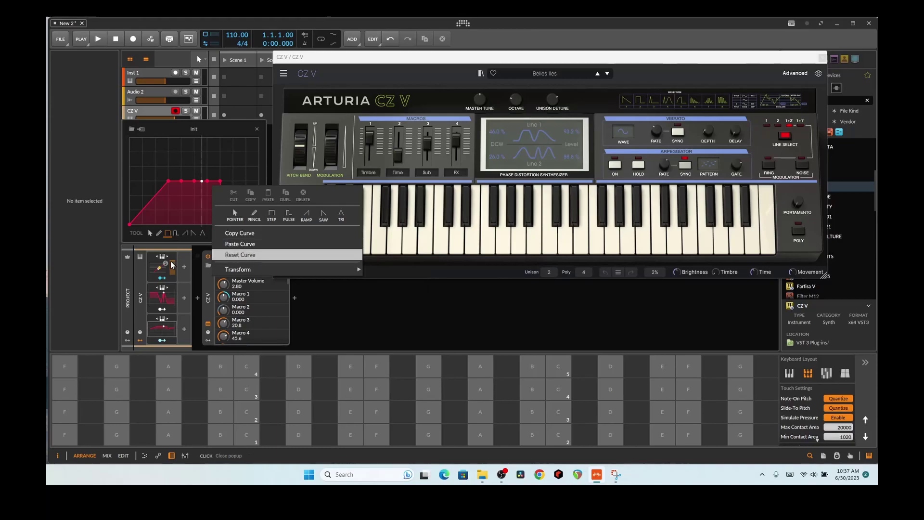
{"action": "left_click", "coordinate": [129, 131]}
{"action": "left_click", "coordinate": [130, 130]}
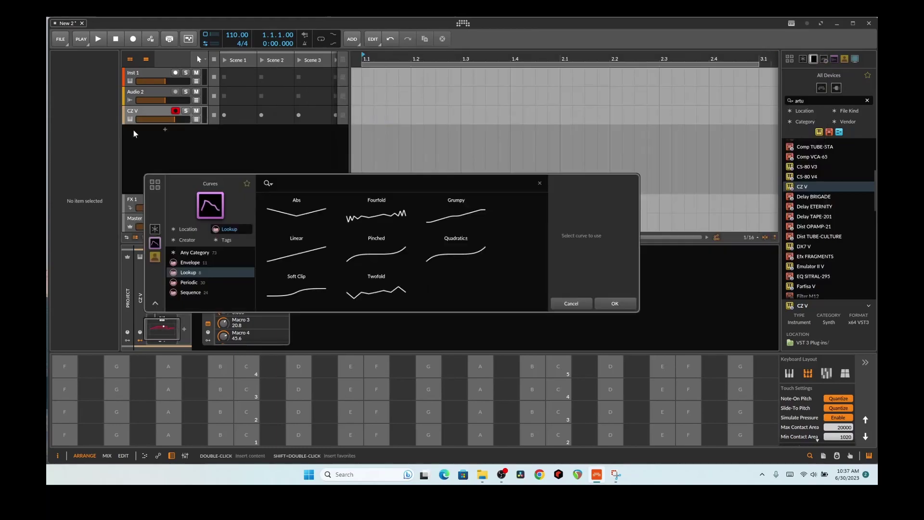
{"action": "left_click", "coordinate": [224, 283]}
{"action": "left_click", "coordinate": [210, 291]}
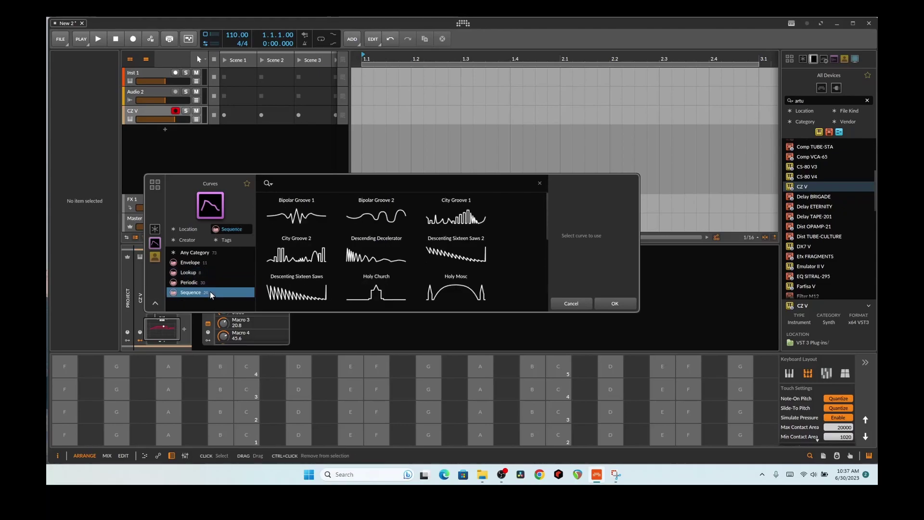
{"action": "left_click", "coordinate": [586, 305]}
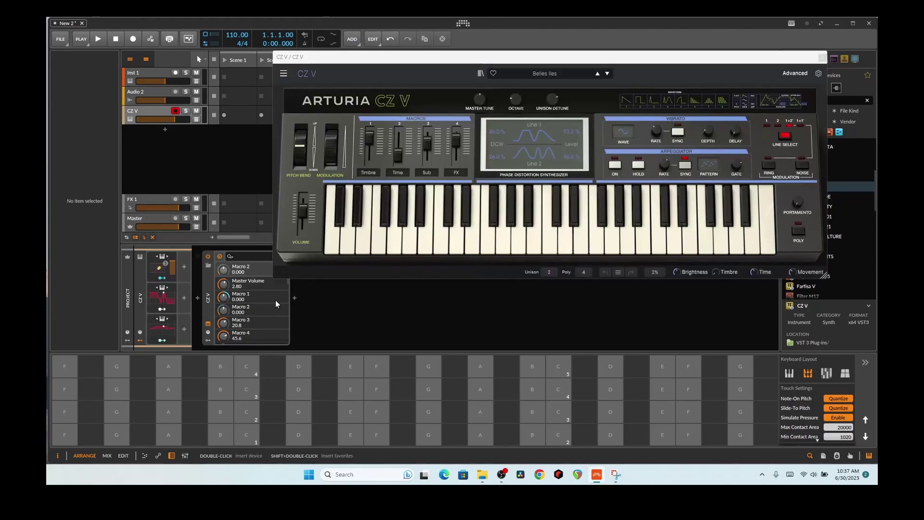
Open the first Keytrack+ curve and play notes from E1 upward and around G3 to follow them on the curve.
{"action": "left_click", "coordinate": [173, 303]}
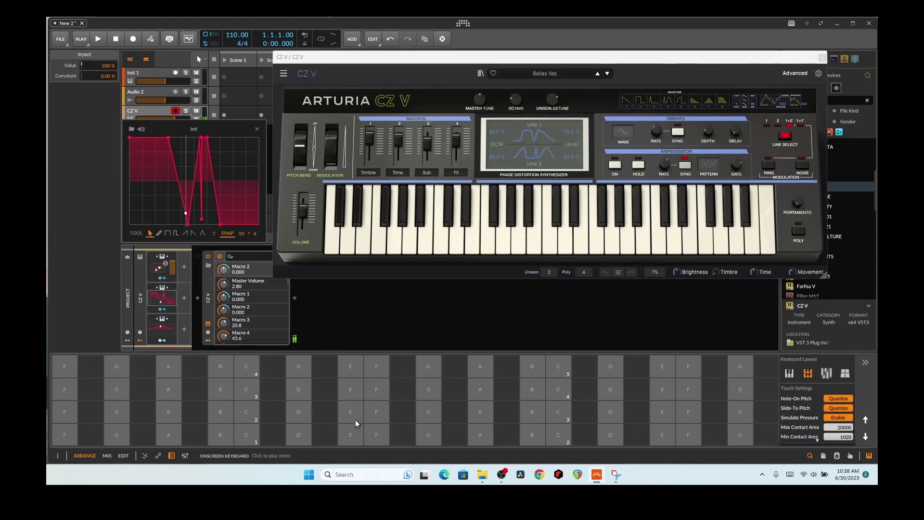
{"action": "mouse_move", "coordinate": [354, 433]}
{"action": "left_mouse_down"}
{"action": "mouse_move", "coordinate": [302, 431]}
{"action": "mouse_move", "coordinate": [497, 427]}
{"action": "left_mouse_up"}
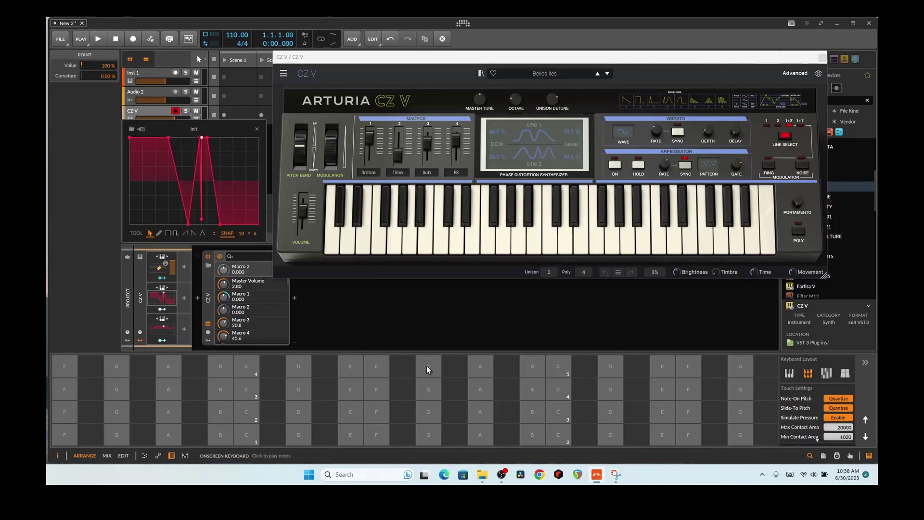
{"action": "left_click_drag", "start_coordinate": [429, 388], "coordinate": [424, 375]}
{"action": "left_click", "coordinate": [198, 297]}
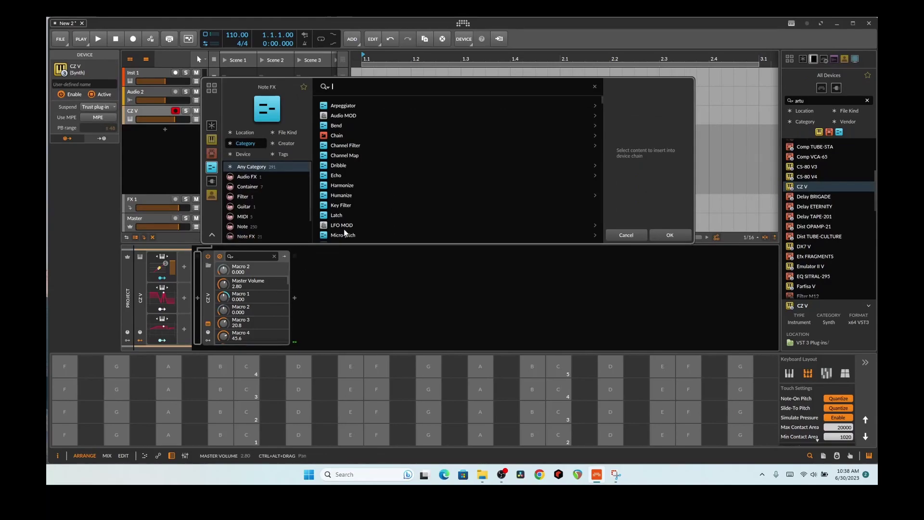
{"action": "type", "text": "x"}
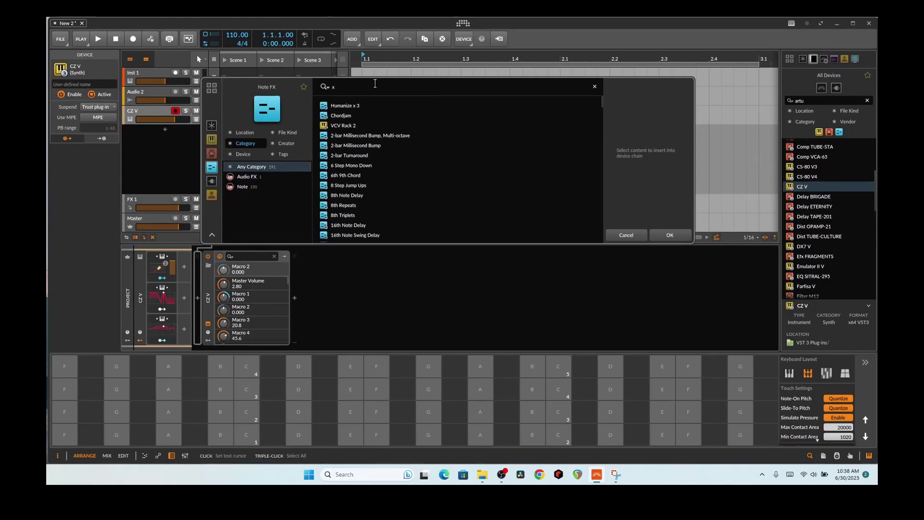
{"action": "type", "text": "y"}
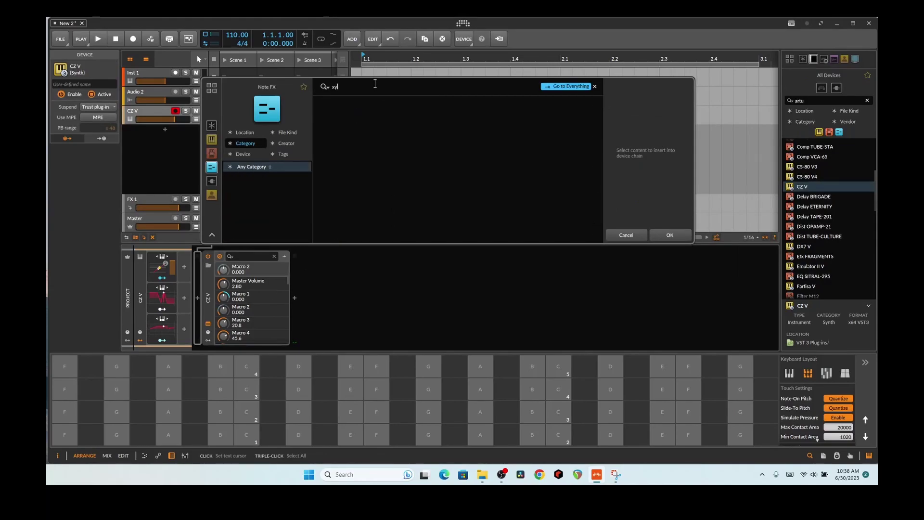
{"action": "left_click", "coordinate": [645, 241]}
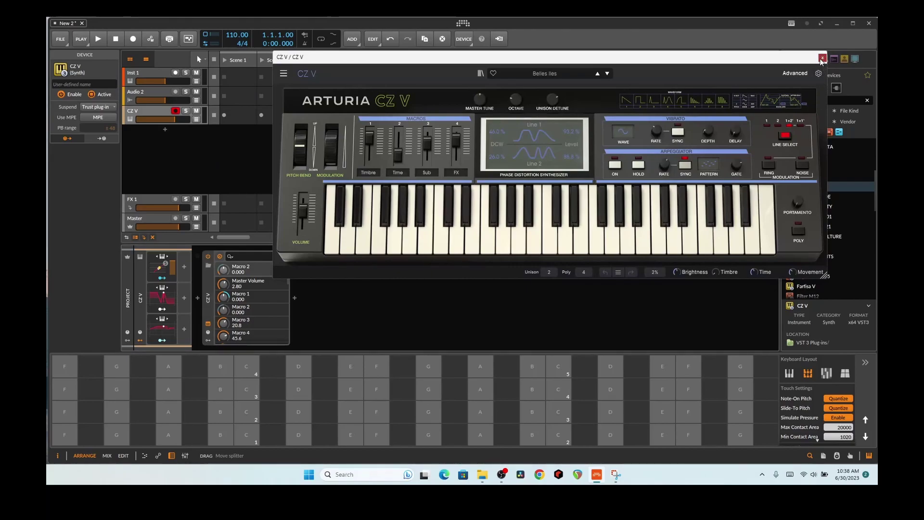
Close the plug-in window, search the devices for "xy" and insert an XY Instrument ahead of the CZ V.
{"action": "left_click", "coordinate": [823, 58]}
{"action": "type", "text": "xy"}
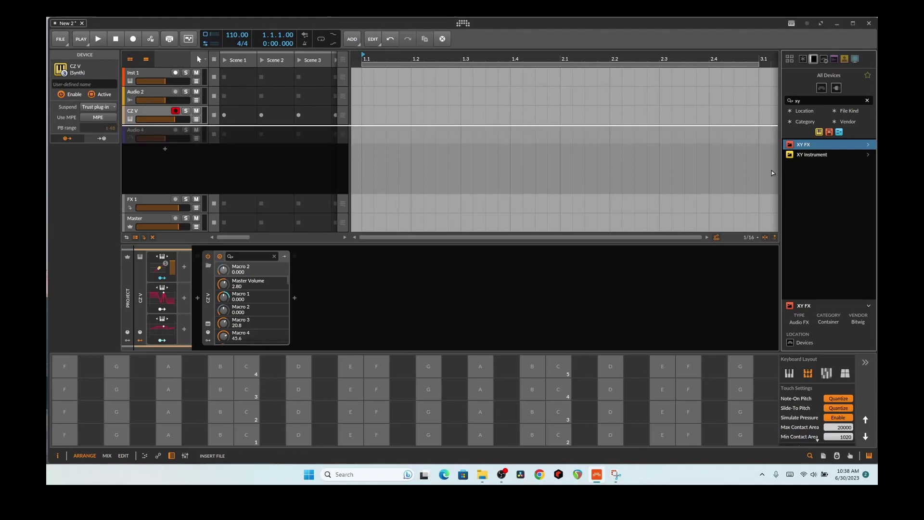
{"action": "left_click_drag", "start_coordinate": [811, 155], "coordinate": [193, 292]}
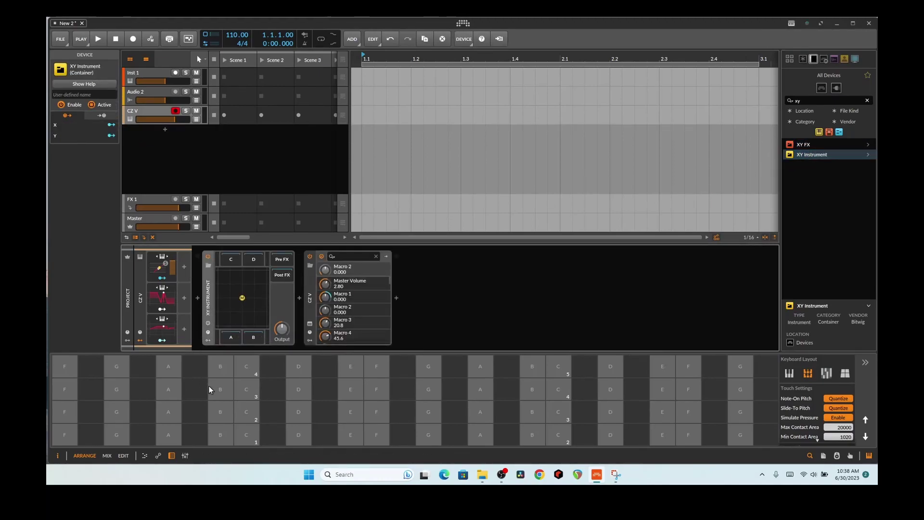
{"action": "mouse_move", "coordinate": [210, 387]}
{"action": "left_mouse_down"}
{"action": "mouse_move", "coordinate": [304, 368]}
{"action": "mouse_move", "coordinate": [209, 398]}
{"action": "mouse_move", "coordinate": [230, 391]}
{"action": "mouse_move", "coordinate": [178, 439]}
{"action": "mouse_move", "coordinate": [186, 380]}
{"action": "left_mouse_up"}
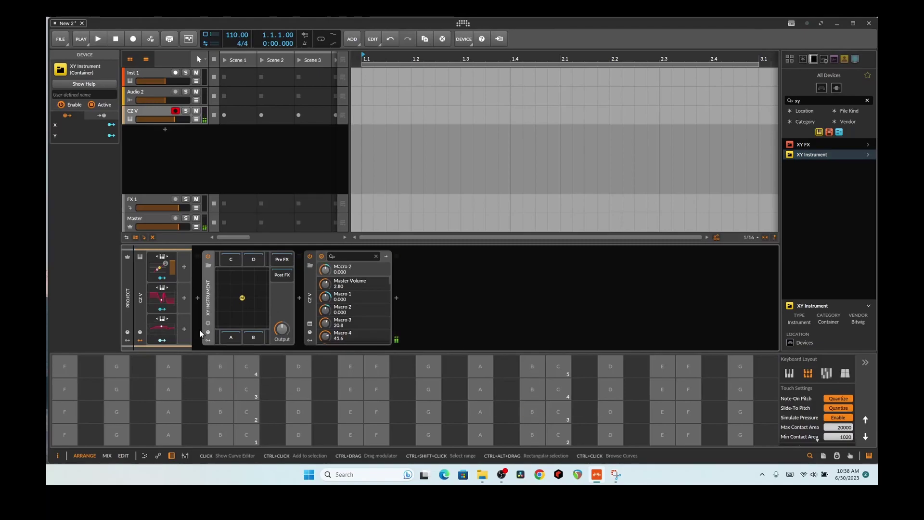
Show the XY Instrument's X and Y controls and map the first Keytrack+ modulator to X.
{"action": "left_click", "coordinate": [209, 323]}
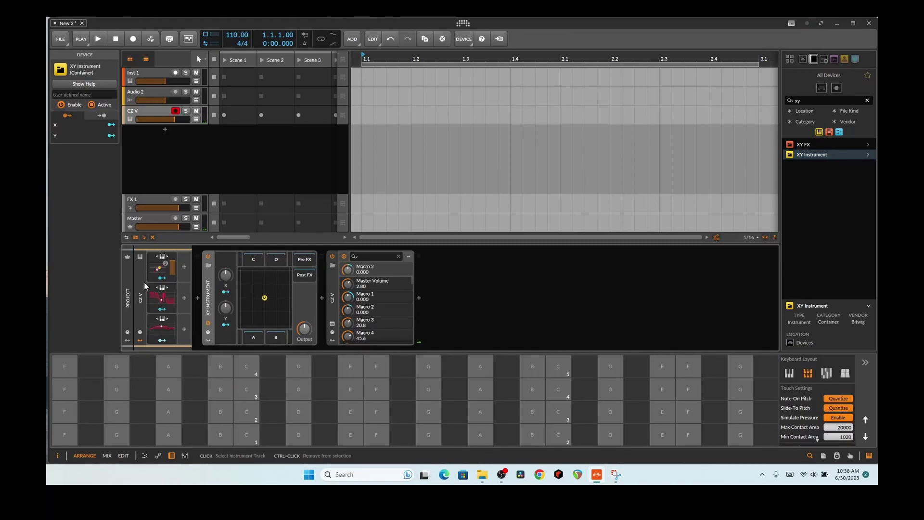
{"action": "left_click", "coordinate": [162, 309]}
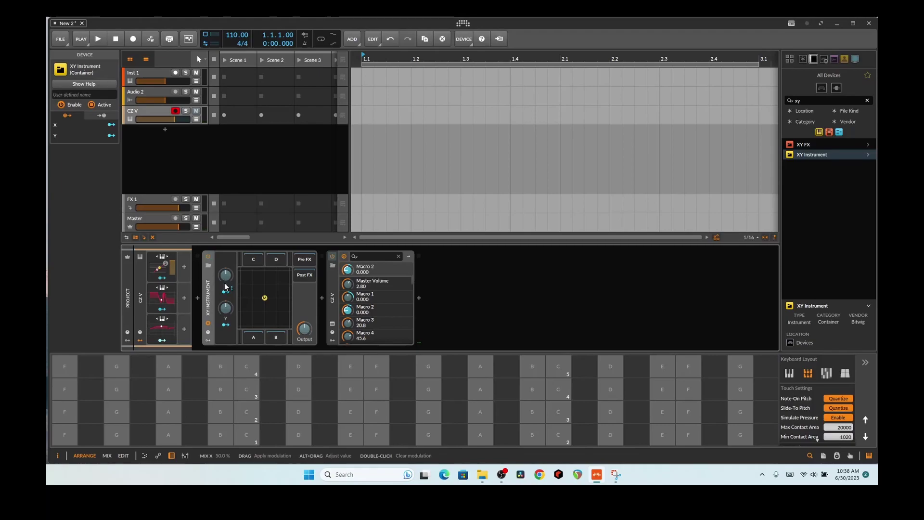
{"action": "left_click_drag", "start_coordinate": [227, 278], "coordinate": [228, 283]}
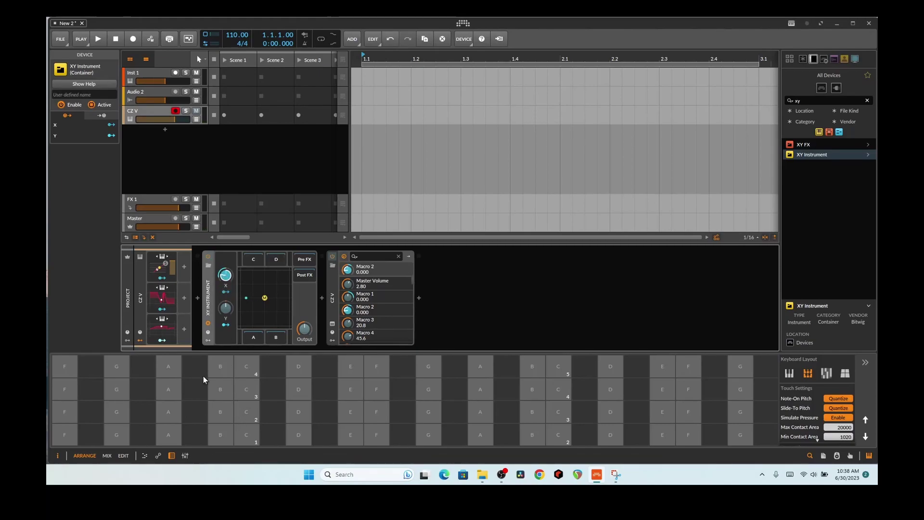
{"action": "left_click", "coordinate": [162, 308]}
Play C3 and slide toward B2 to watch the keytrack modulation move the XY pad's position.
{"action": "left_click", "coordinate": [249, 396]}
{"action": "mouse_move", "coordinate": [249, 396]}
{"action": "left_mouse_down"}
{"action": "mouse_move", "coordinate": [127, 390]}
{"action": "mouse_move", "coordinate": [240, 394]}
{"action": "mouse_move", "coordinate": [435, 373]}
{"action": "mouse_move", "coordinate": [224, 394]}
{"action": "mouse_move", "coordinate": [295, 387]}
{"action": "mouse_move", "coordinate": [107, 391]}
{"action": "mouse_move", "coordinate": [276, 398]}
{"action": "mouse_move", "coordinate": [229, 394]}
{"action": "left_mouse_up"}
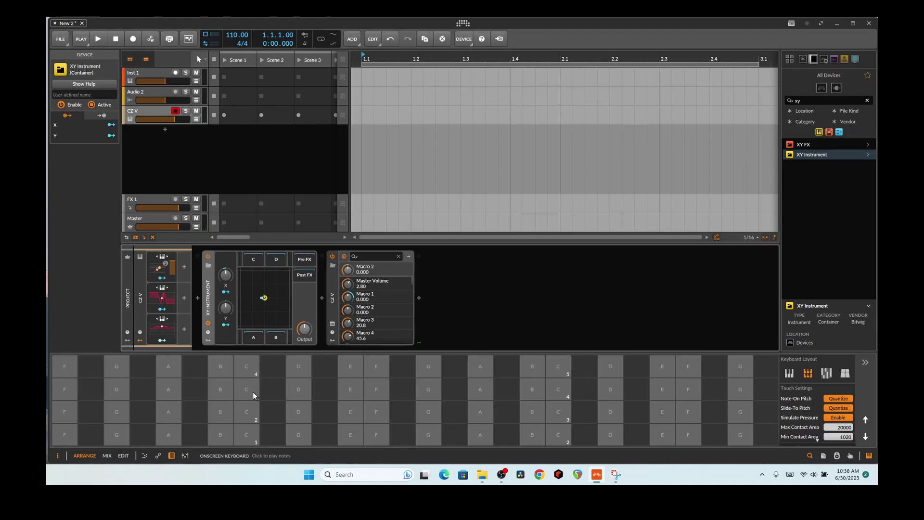
{"action": "left_click", "coordinate": [248, 390]}
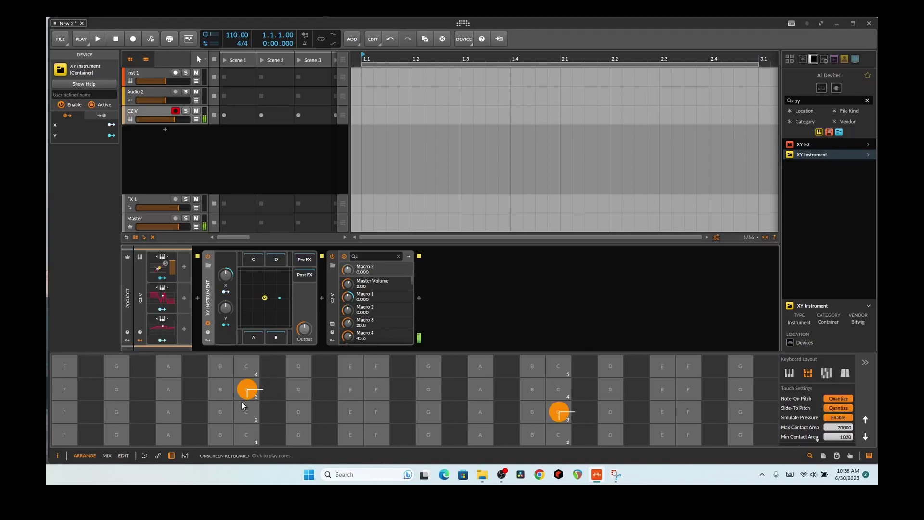
Open the XY Instrument's modulator slots, search for "mp" and add an Expressions modulator.
{"action": "left_click", "coordinate": [207, 340]}
{"action": "left_click", "coordinate": [221, 268]}
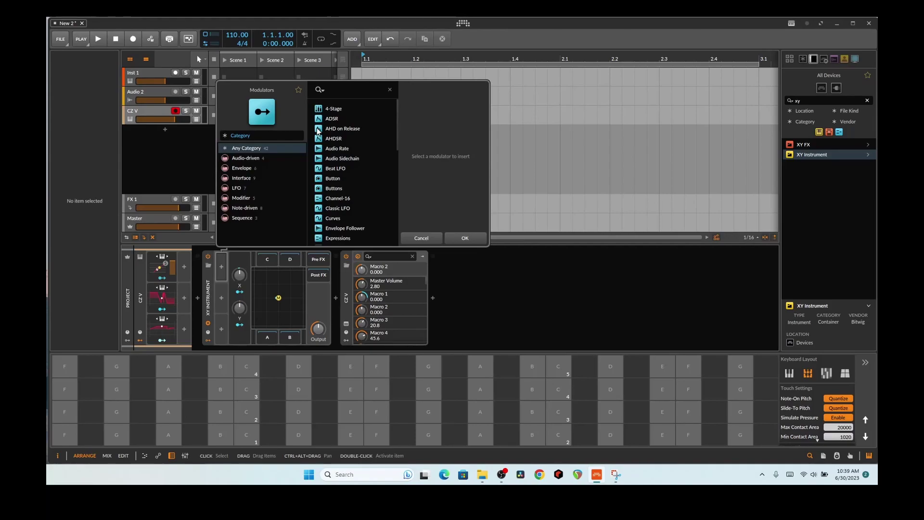
{"action": "type", "text": "mp"}
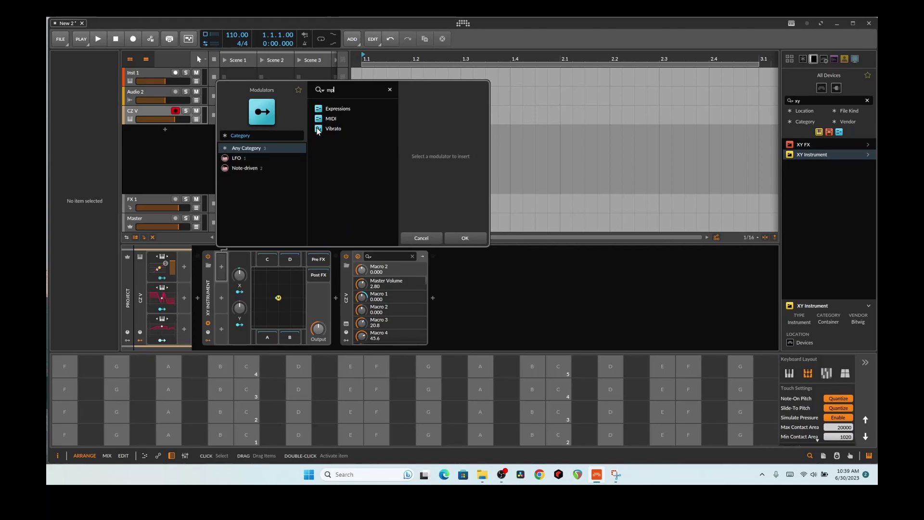
{"action": "double_click", "coordinate": [320, 110]}
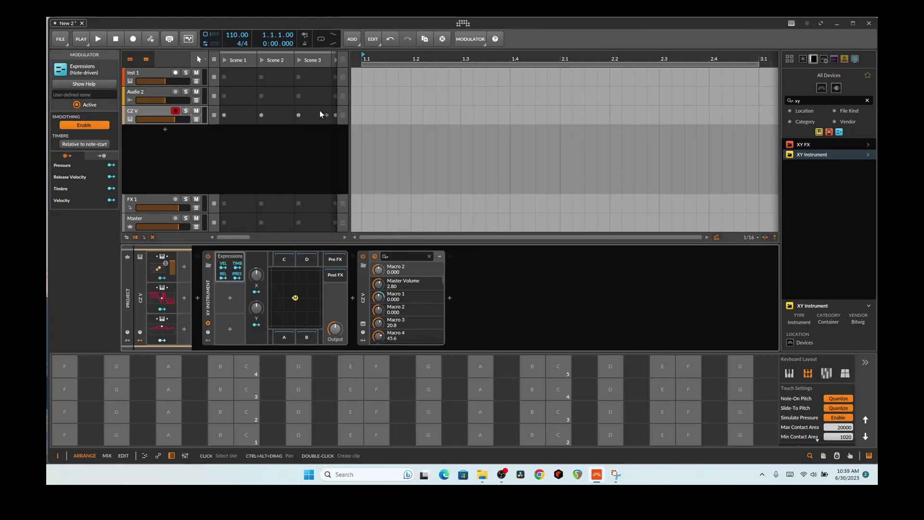
Map the Expressions modulator's Timbre output to the XY Instrument's Y control at 100 %.
{"action": "left_click", "coordinate": [237, 278]}
{"action": "left_click_drag", "start_coordinate": [256, 308], "coordinate": [257, 289]}
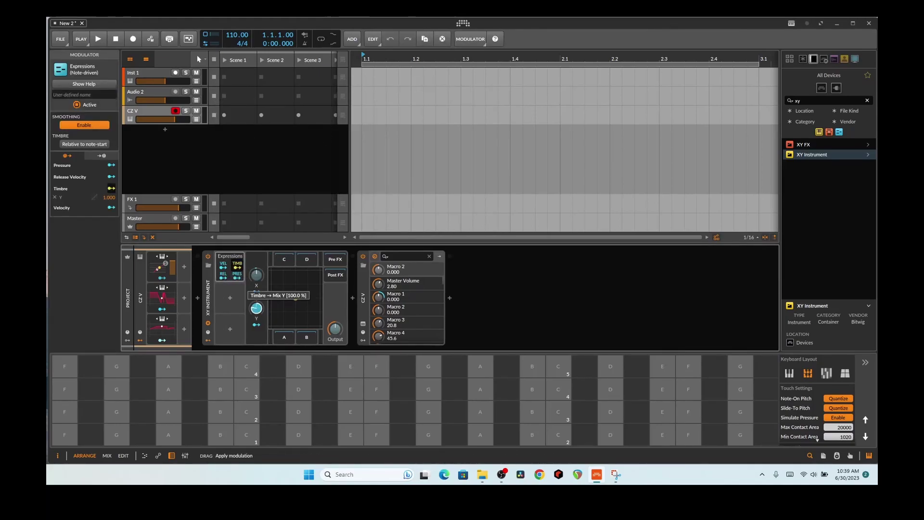
{"action": "left_click", "coordinate": [237, 266]}
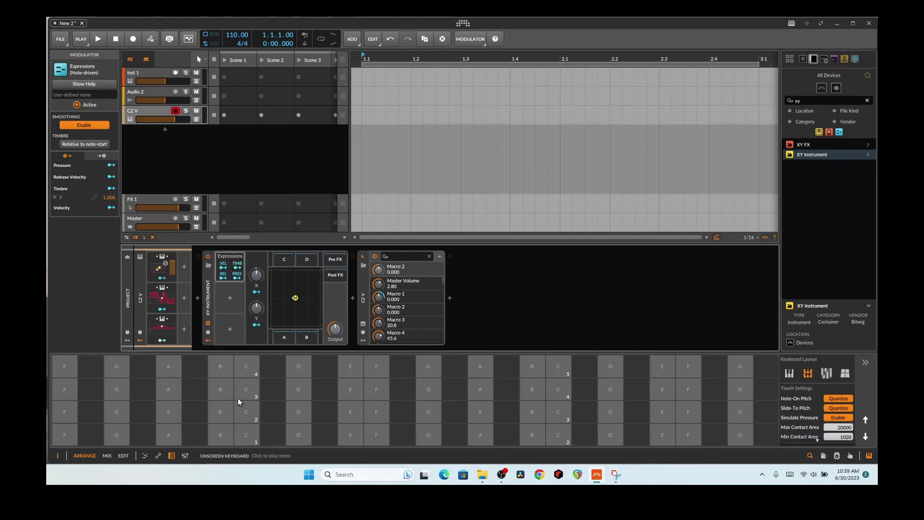
Play notes around C3, D3 and A3 with vertical and diagonal slides to test the combined X and Y modulation.
{"action": "mouse_move", "coordinate": [238, 398]}
{"action": "left_mouse_down"}
{"action": "mouse_move", "coordinate": [243, 289]}
{"action": "mouse_move", "coordinate": [244, 445]}
{"action": "mouse_move", "coordinate": [143, 397]}
{"action": "mouse_move", "coordinate": [265, 329]}
{"action": "mouse_move", "coordinate": [123, 423]}
{"action": "mouse_move", "coordinate": [332, 422]}
{"action": "mouse_move", "coordinate": [378, 318]}
{"action": "mouse_move", "coordinate": [260, 229]}
{"action": "mouse_move", "coordinate": [261, 276]}
{"action": "mouse_move", "coordinate": [227, 290]}
{"action": "mouse_move", "coordinate": [223, 389]}
{"action": "left_mouse_up"}
{"action": "mouse_move", "coordinate": [291, 410]}
{"action": "left_mouse_down"}
{"action": "mouse_move", "coordinate": [167, 411]}
{"action": "mouse_move", "coordinate": [434, 407]}
{"action": "mouse_move", "coordinate": [363, 277]}
{"action": "mouse_move", "coordinate": [443, 395]}
{"action": "mouse_move", "coordinate": [481, 362]}
{"action": "mouse_move", "coordinate": [338, 377]}
{"action": "mouse_move", "coordinate": [306, 368]}
{"action": "mouse_move", "coordinate": [268, 291]}
{"action": "mouse_move", "coordinate": [370, 464]}
{"action": "mouse_move", "coordinate": [286, 397]}
{"action": "left_mouse_up"}
{"action": "left_click", "coordinate": [478, 397]}
{"action": "mouse_move", "coordinate": [299, 391]}
{"action": "left_mouse_down"}
{"action": "mouse_move", "coordinate": [269, 404]}
{"action": "mouse_move", "coordinate": [314, 427]}
{"action": "mouse_move", "coordinate": [330, 397]}
{"action": "mouse_move", "coordinate": [232, 316]}
{"action": "mouse_move", "coordinate": [357, 271]}
{"action": "mouse_move", "coordinate": [366, 295]}
{"action": "mouse_move", "coordinate": [351, 326]}
{"action": "mouse_move", "coordinate": [355, 375]}
{"action": "mouse_move", "coordinate": [408, 357]}
{"action": "mouse_move", "coordinate": [314, 354]}
{"action": "mouse_move", "coordinate": [282, 373]}
{"action": "left_mouse_up"}
{"action": "mouse_move", "coordinate": [295, 399]}
{"action": "left_mouse_down"}
{"action": "mouse_move", "coordinate": [309, 415]}
{"action": "mouse_move", "coordinate": [314, 388]}
{"action": "mouse_move", "coordinate": [293, 420]}
{"action": "mouse_move", "coordinate": [67, 398]}
{"action": "mouse_move", "coordinate": [106, 366]}
{"action": "left_mouse_up"}
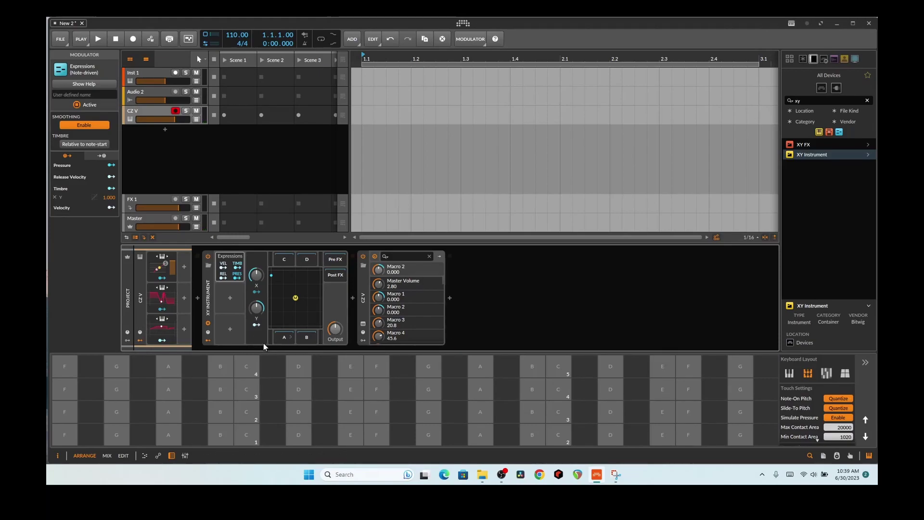
{"action": "mouse_move", "coordinate": [298, 390]}
{"action": "left_mouse_down"}
{"action": "mouse_move", "coordinate": [170, 389]}
{"action": "mouse_move", "coordinate": [355, 373]}
{"action": "mouse_move", "coordinate": [256, 377]}
{"action": "left_mouse_up"}
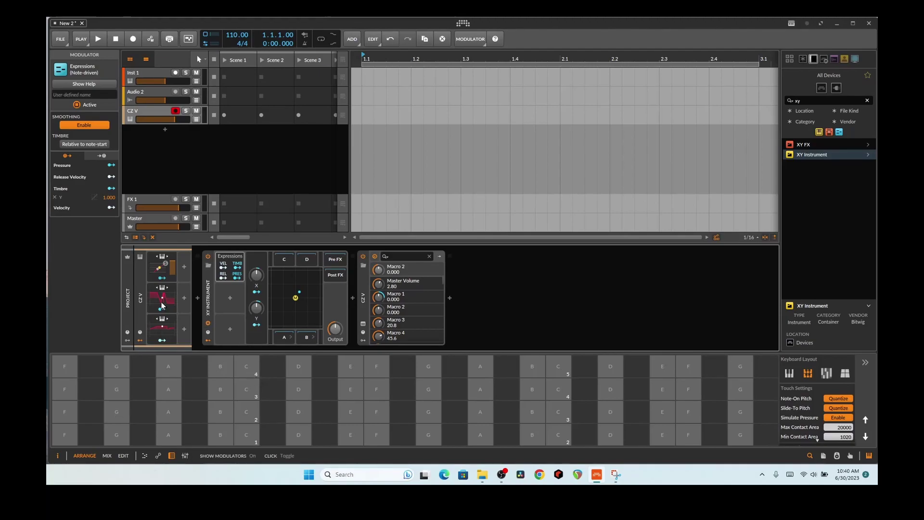
Slide upward from F2 and downward from C4 to F3, and play E3, to compare XY positions across the keyboard.
{"action": "mouse_move", "coordinate": [377, 413]}
{"action": "left_mouse_down"}
{"action": "mouse_move", "coordinate": [349, 411]}
{"action": "mouse_move", "coordinate": [427, 457]}
{"action": "mouse_move", "coordinate": [417, 275]}
{"action": "mouse_move", "coordinate": [594, 412]}
{"action": "mouse_move", "coordinate": [452, 395]}
{"action": "mouse_move", "coordinate": [453, 452]}
{"action": "mouse_move", "coordinate": [692, 415]}
{"action": "mouse_move", "coordinate": [639, 335]}
{"action": "mouse_move", "coordinate": [688, 386]}
{"action": "mouse_move", "coordinate": [600, 424]}
{"action": "left_mouse_up"}
{"action": "left_click_drag", "start_coordinate": [557, 388], "coordinate": [378, 380]}
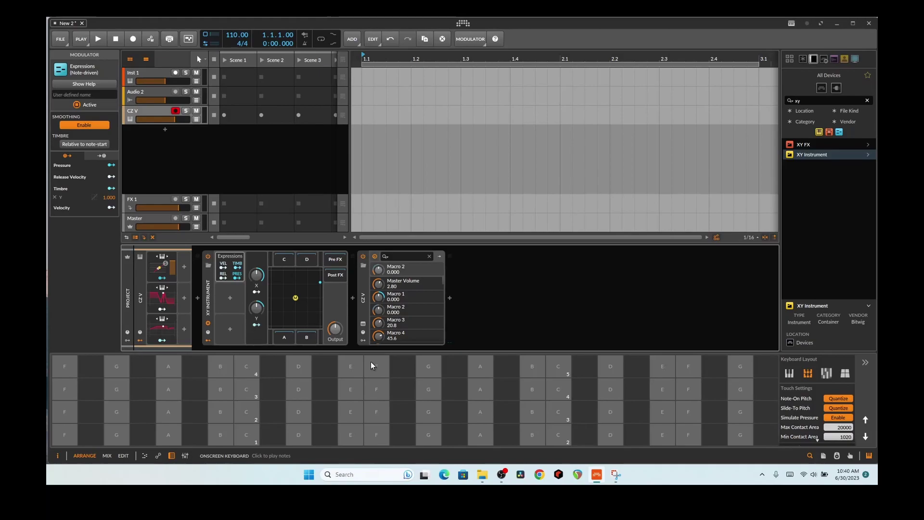
{"action": "left_click", "coordinate": [351, 389]}
{"action": "left_click", "coordinate": [662, 411]}
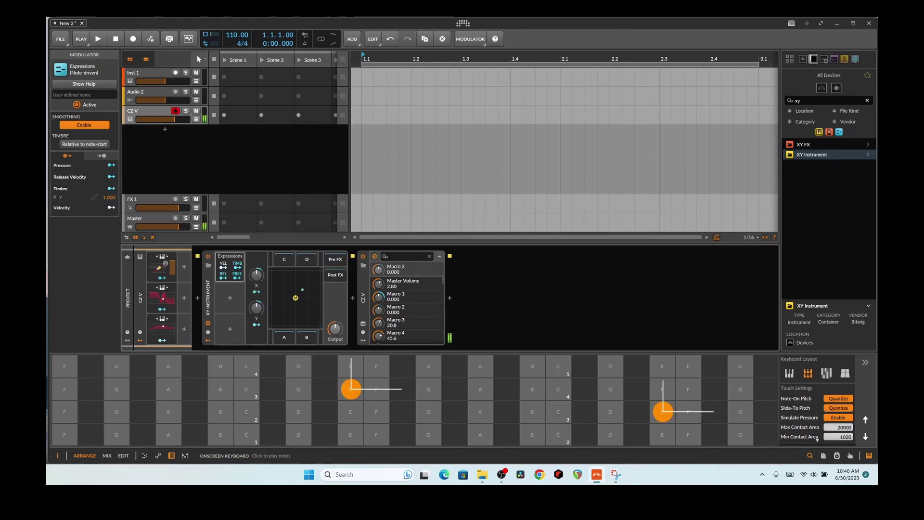
Play A2 and D♯4, and slide down from D3 toward C3, while watching the XY pad's position.
{"action": "left_click", "coordinate": [168, 389]}
{"action": "left_click", "coordinate": [481, 411]}
{"action": "left_click", "coordinate": [325, 367]}
{"action": "left_click", "coordinate": [637, 389]}
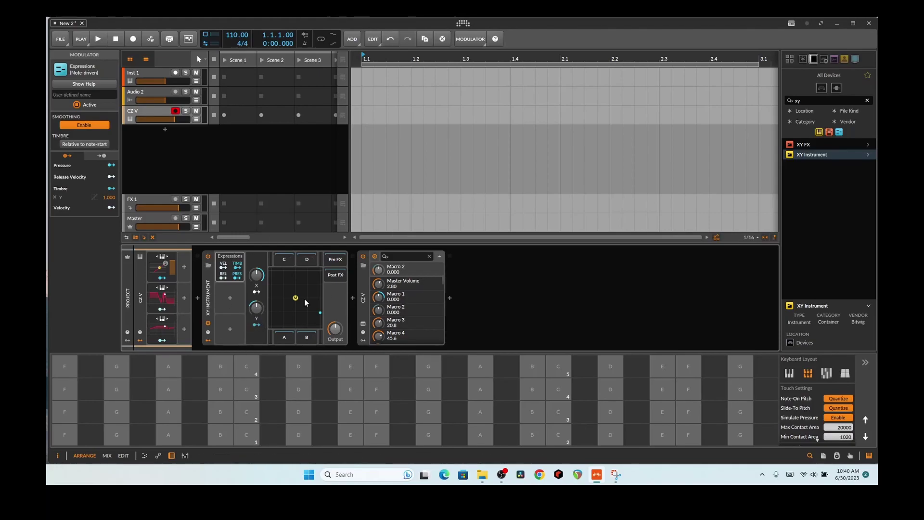
{"action": "mouse_move", "coordinate": [302, 391]}
{"action": "left_mouse_down"}
{"action": "mouse_move", "coordinate": [379, 392]}
{"action": "mouse_move", "coordinate": [236, 380]}
{"action": "left_mouse_up"}
{"action": "mouse_move", "coordinate": [294, 396]}
{"action": "left_mouse_down"}
{"action": "mouse_move", "coordinate": [375, 391]}
{"action": "mouse_move", "coordinate": [255, 392]}
{"action": "left_mouse_up"}
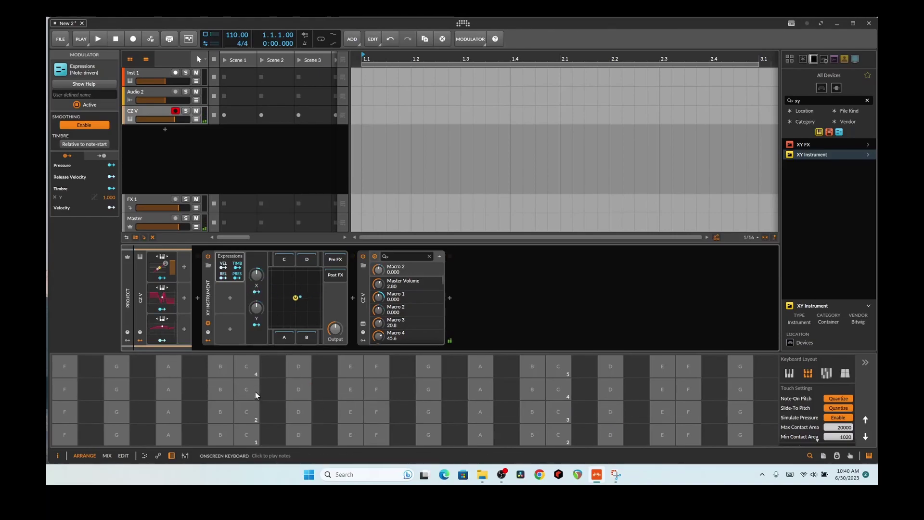